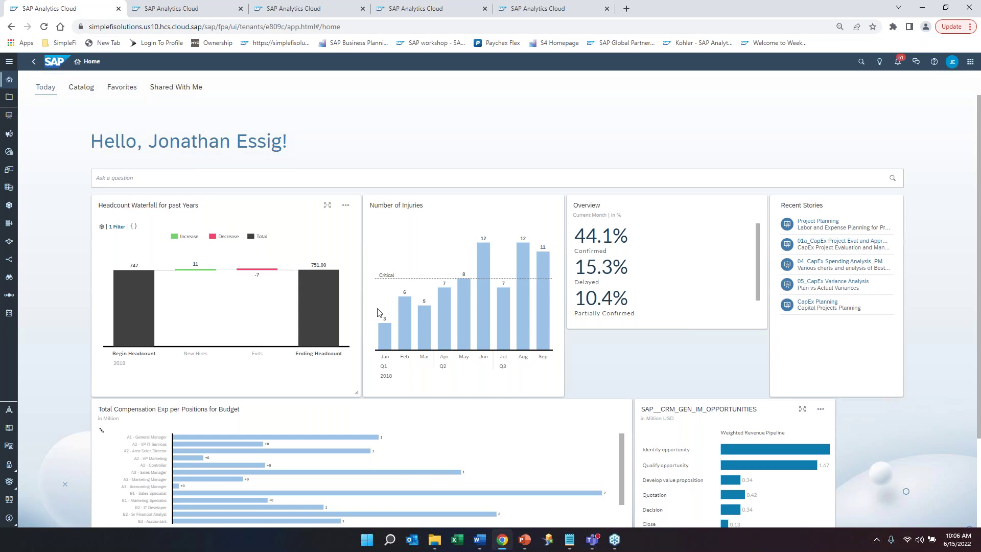
- Examine the home page's charts and question search, view the Catalog of published content, and return to the Today view
mouse_move(330, 332)
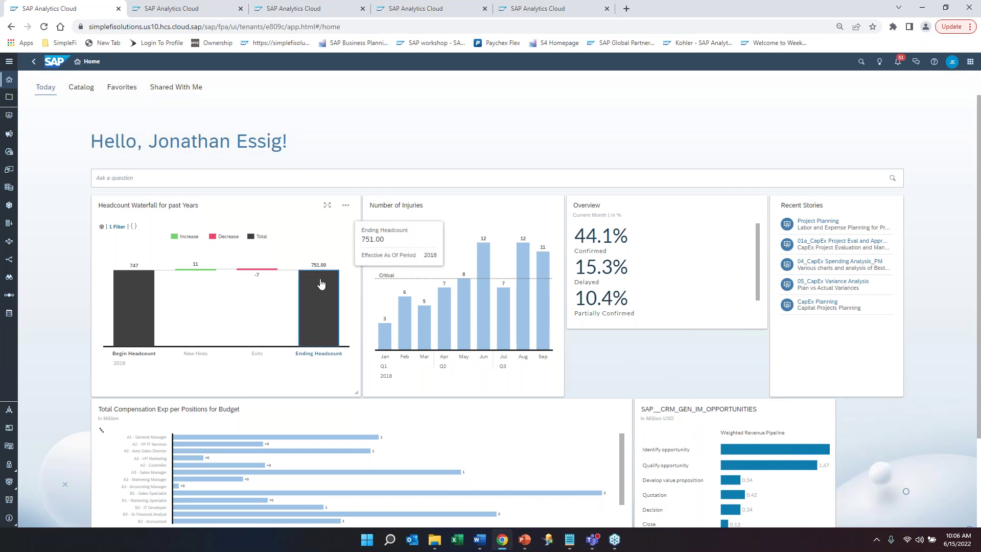
click(192, 178)
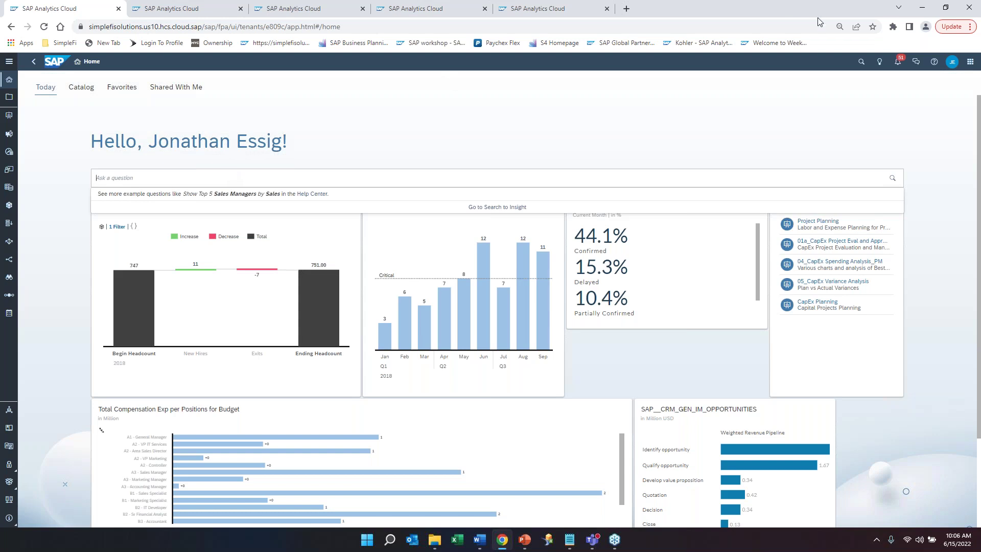
click(40, 145)
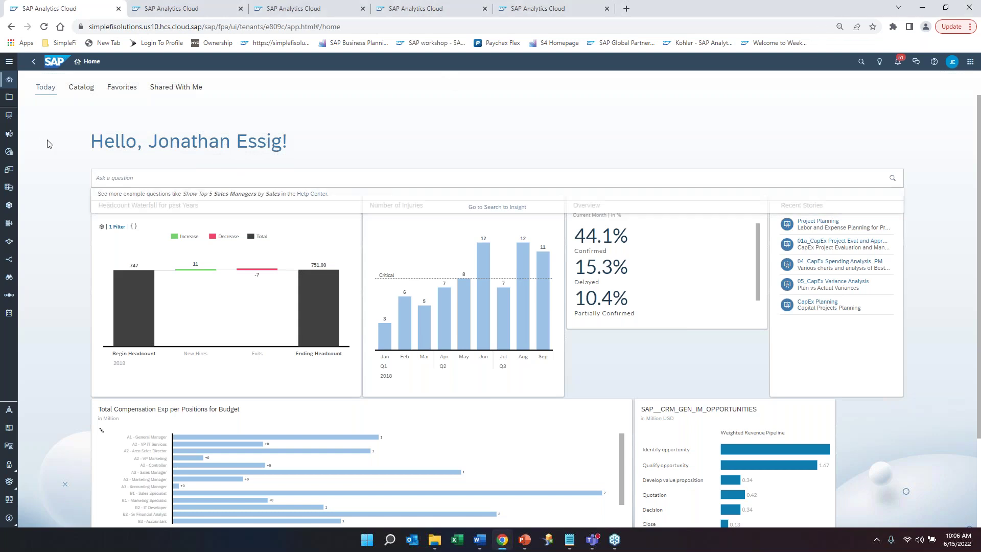
click(84, 88)
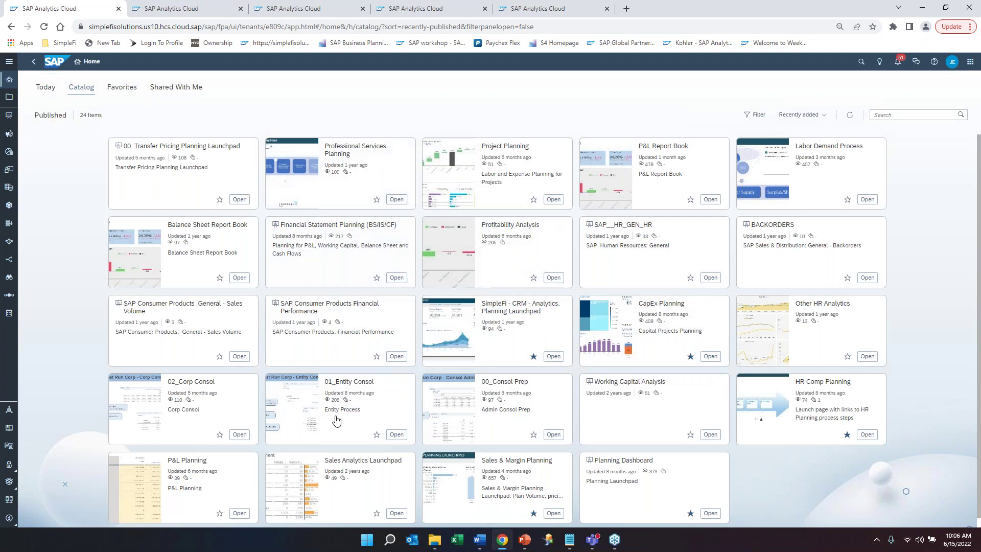
click(43, 91)
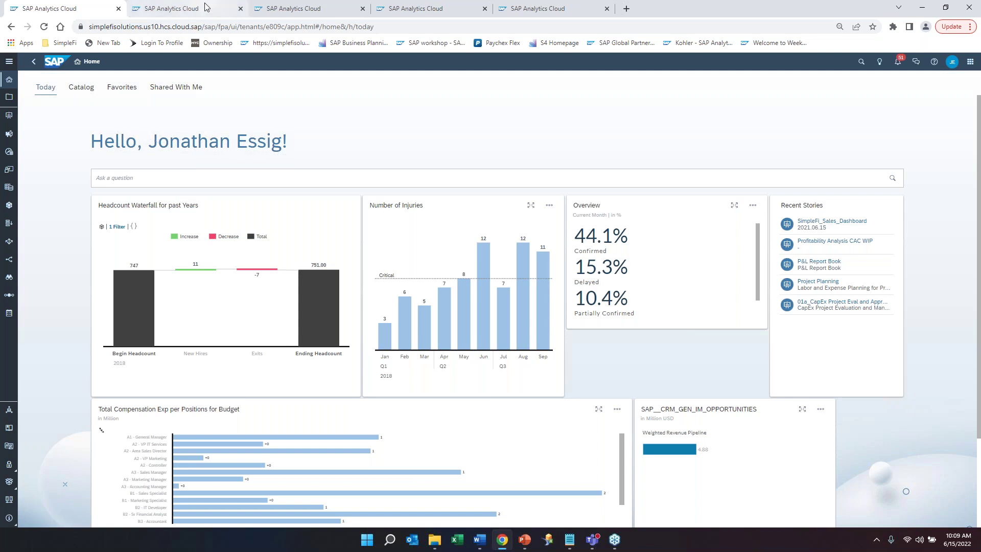
- Bring up the P&L Report Book story and examine its operating income bridge, Comparative page and Trended page
click(158, 9)
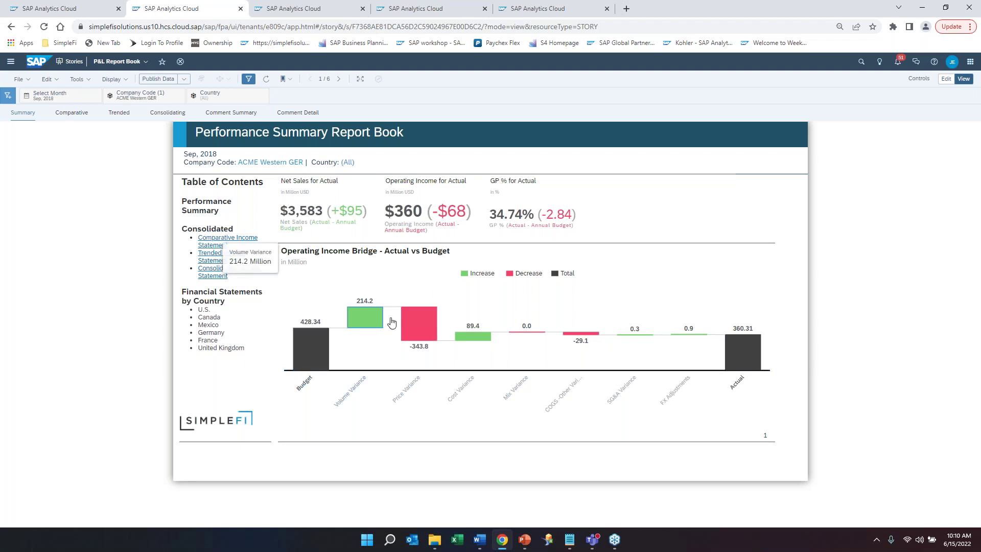
mouse_move(313, 363)
mouse_move(329, 343)
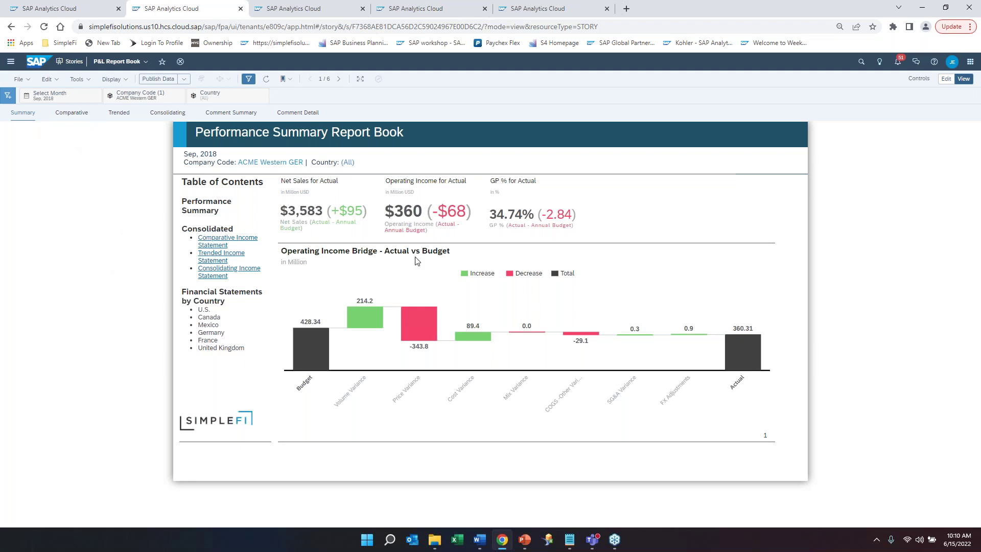
click(81, 117)
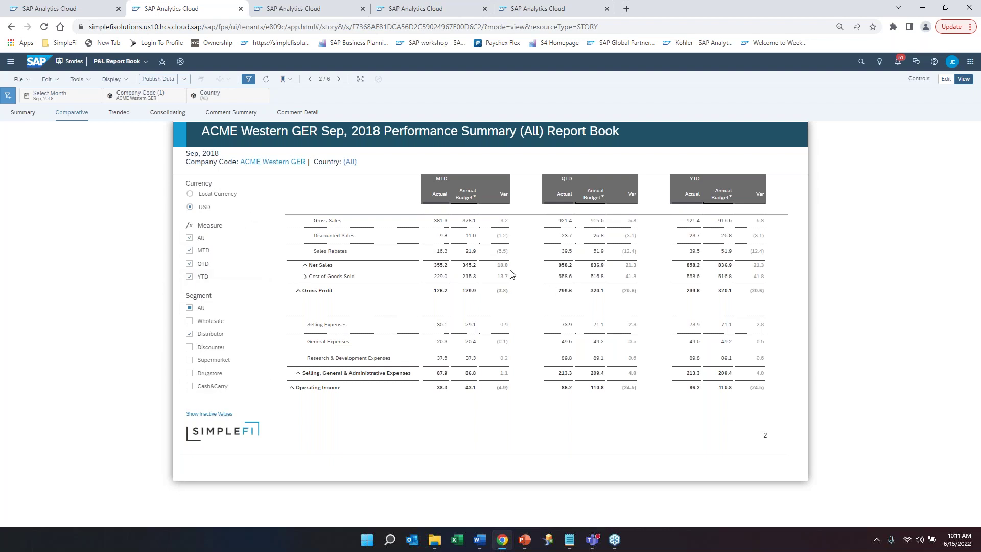
click(112, 115)
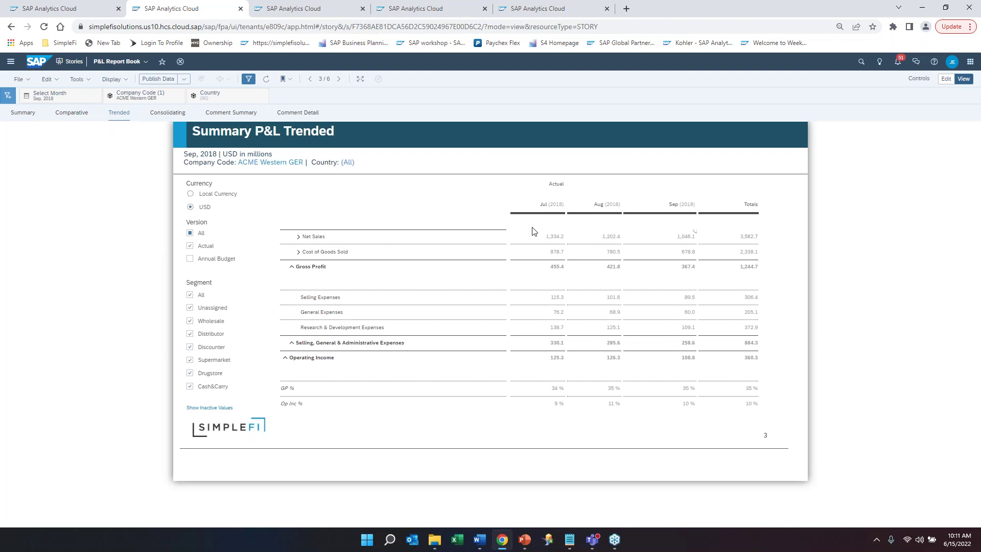
- Break down the Consolidating page's summary P&L by the Customer Group dimension and select the Wholesale gross sales value
click(171, 116)
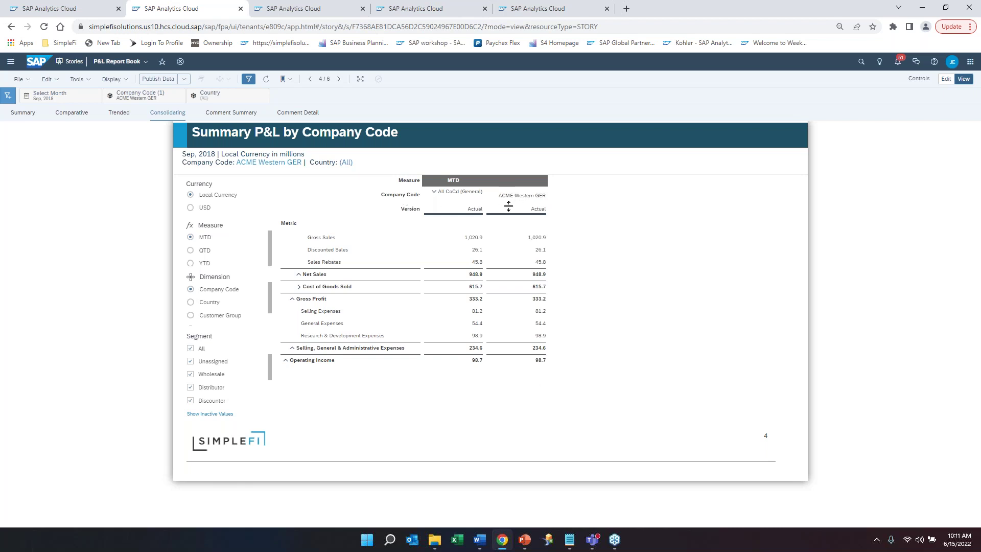
click(209, 316)
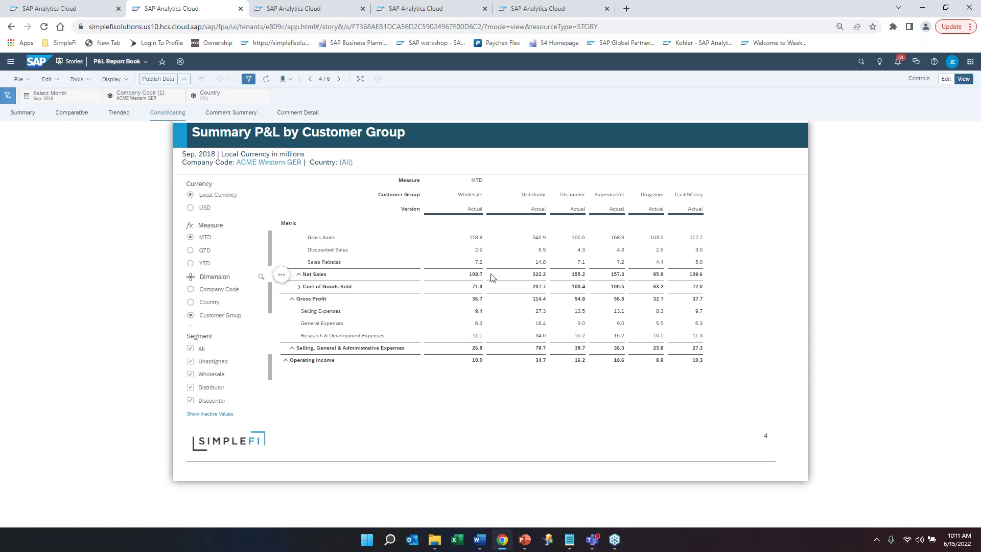
click(462, 243)
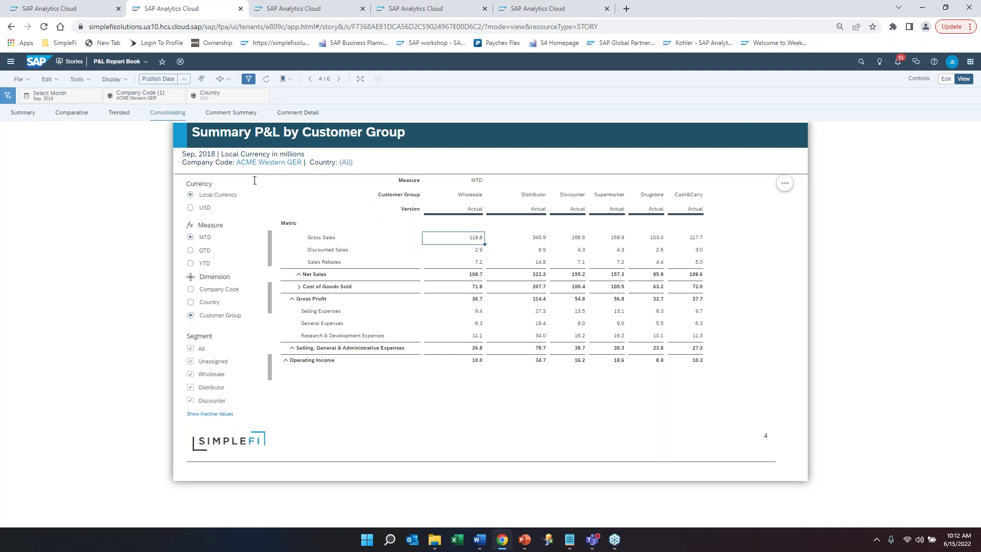
- Add the comment "one time rebate for key customer" to the Sales Rebates row on the Comment Summary page
click(231, 114)
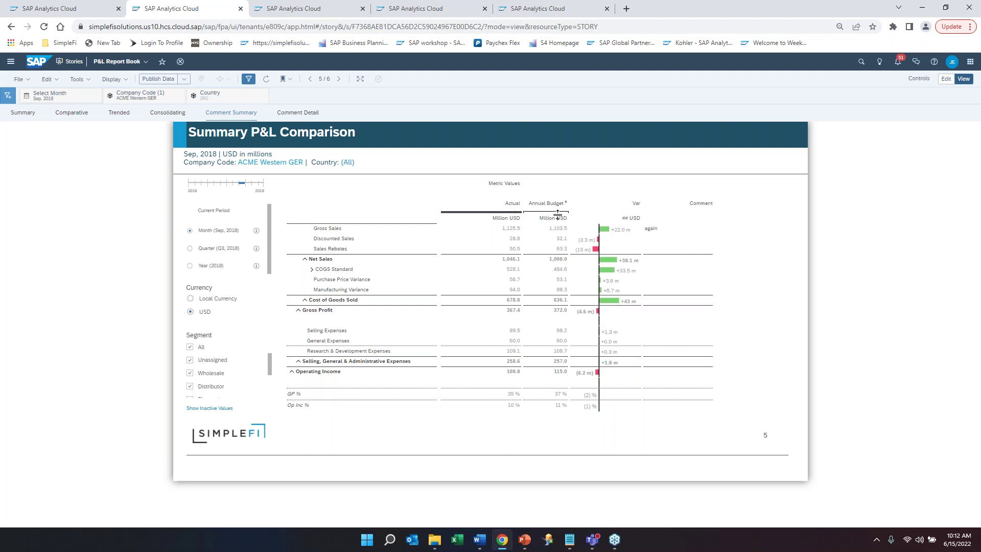
mouse_move(603, 233)
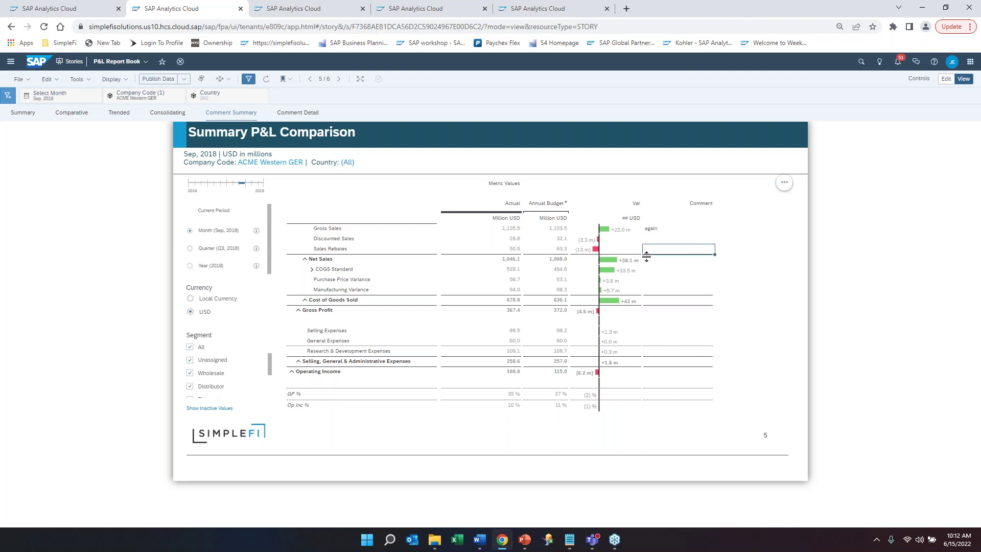
click(599, 243)
text(one time rebate for key customer)
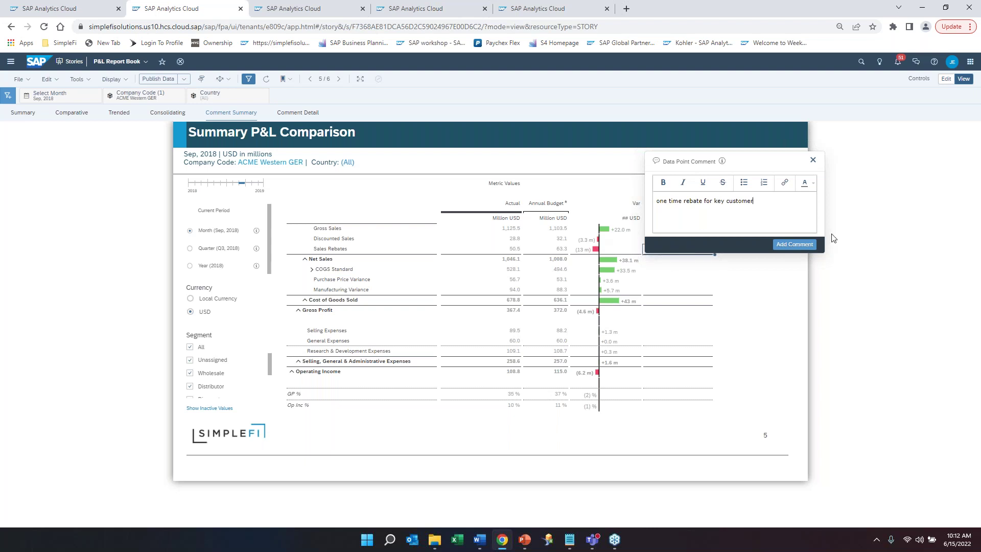
click(810, 244)
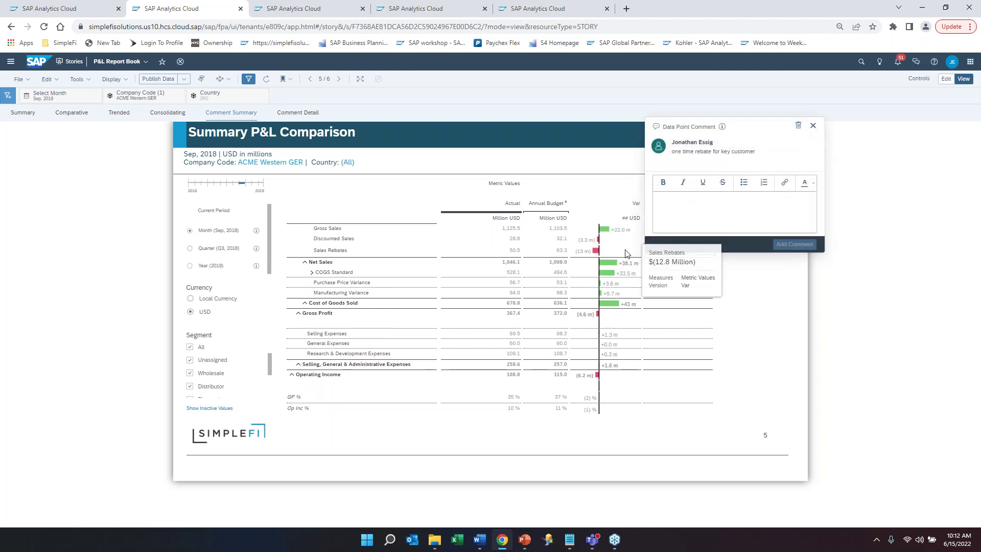
click(685, 352)
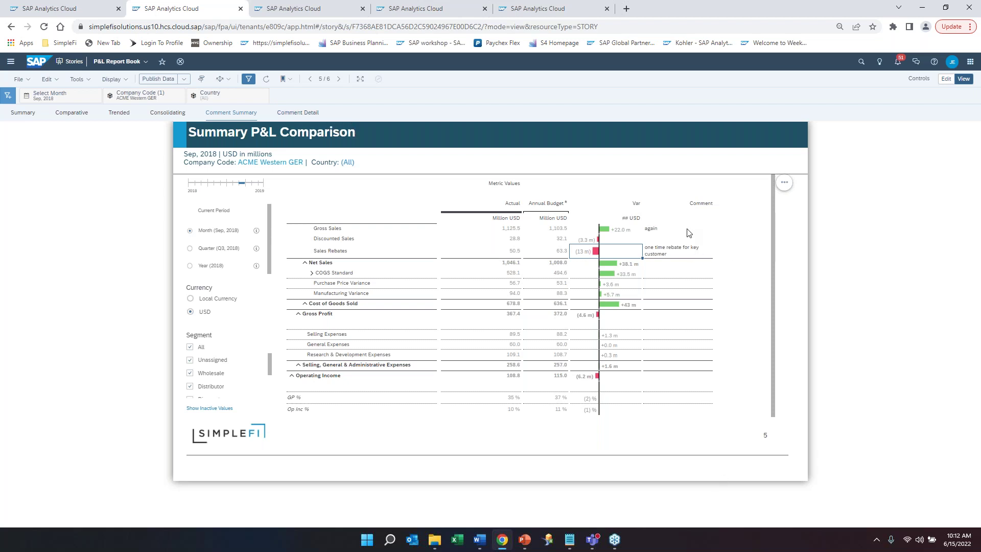
- Inspect the Sales Rebates comment and the Var column of the P&L comparison, and return to the Summary page
click(688, 254)
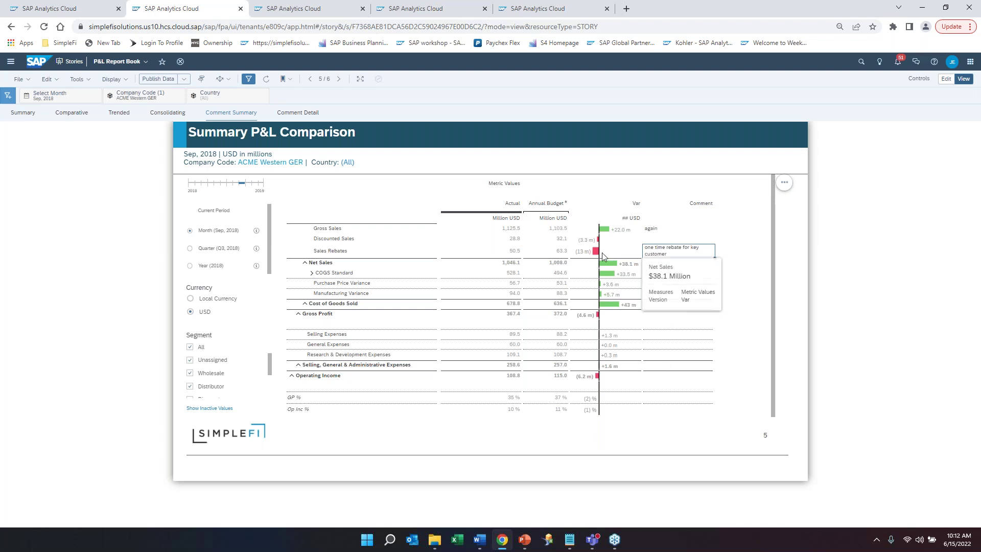
mouse_move(628, 240)
drag(628, 232, 627, 411)
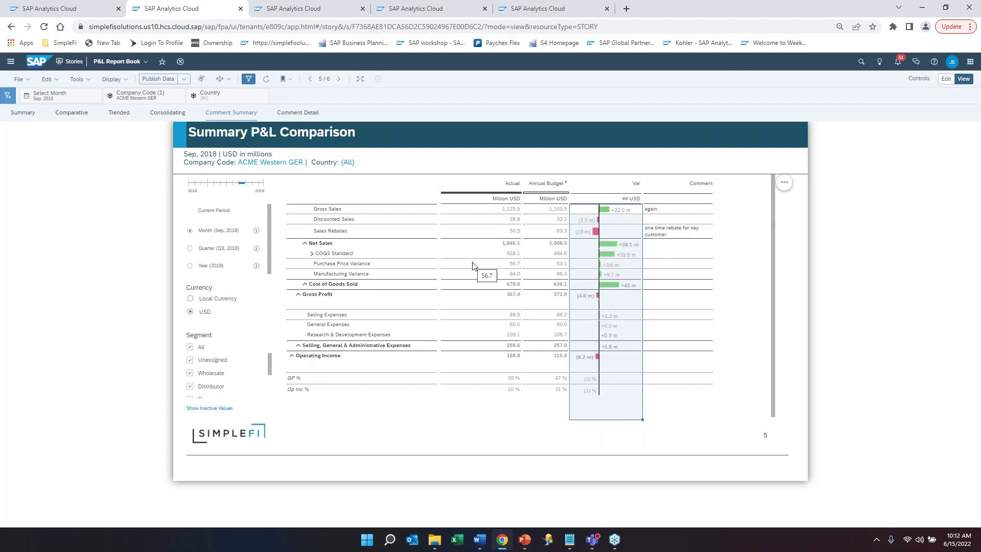
click(23, 113)
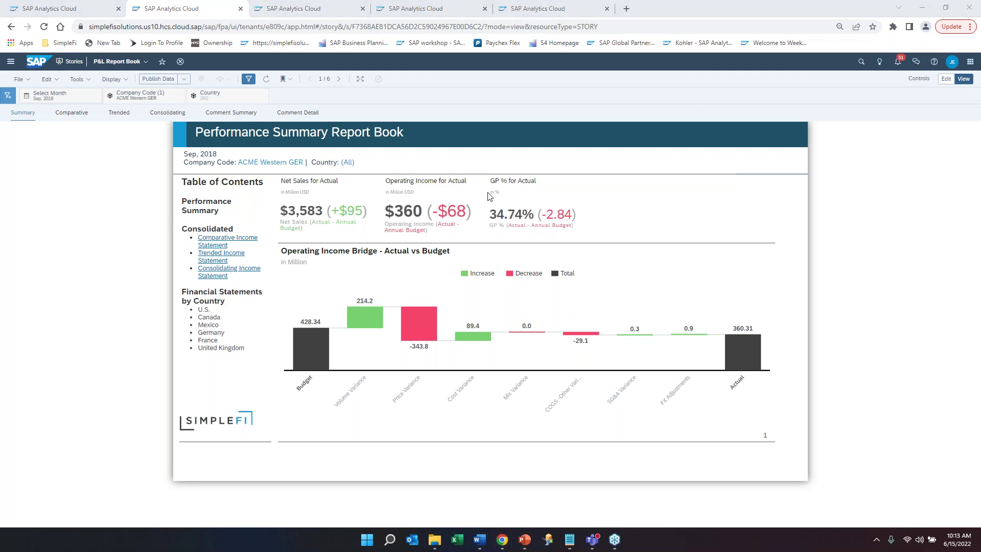
click(79, 208)
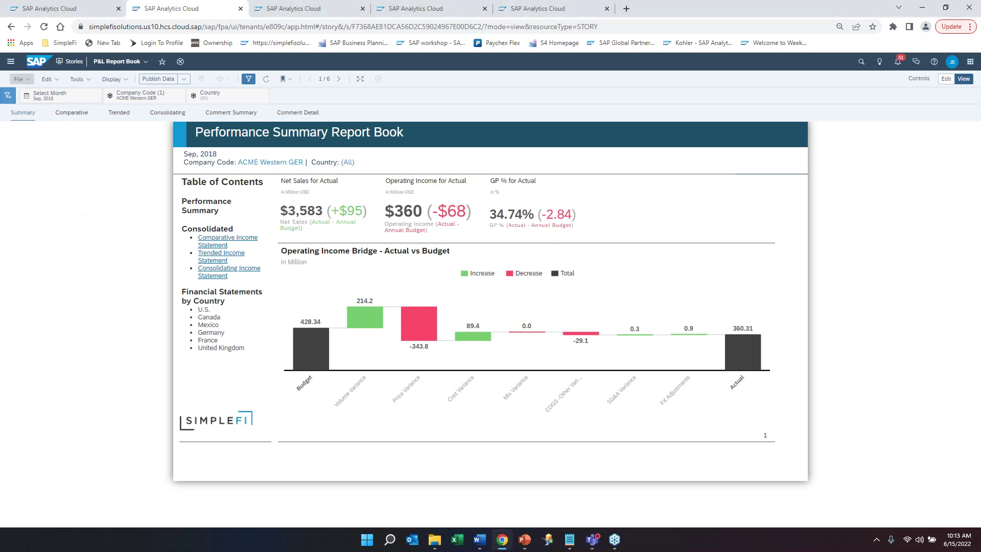
- Set up a story export as PowerPoint (.pptx) covering all pages, with Insert Appendix turned off
click(28, 82)
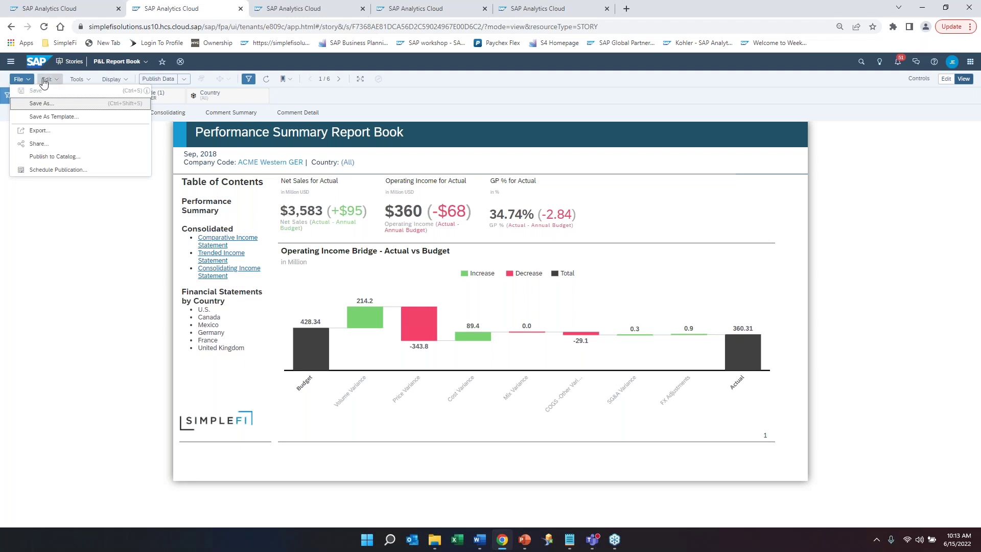
click(44, 132)
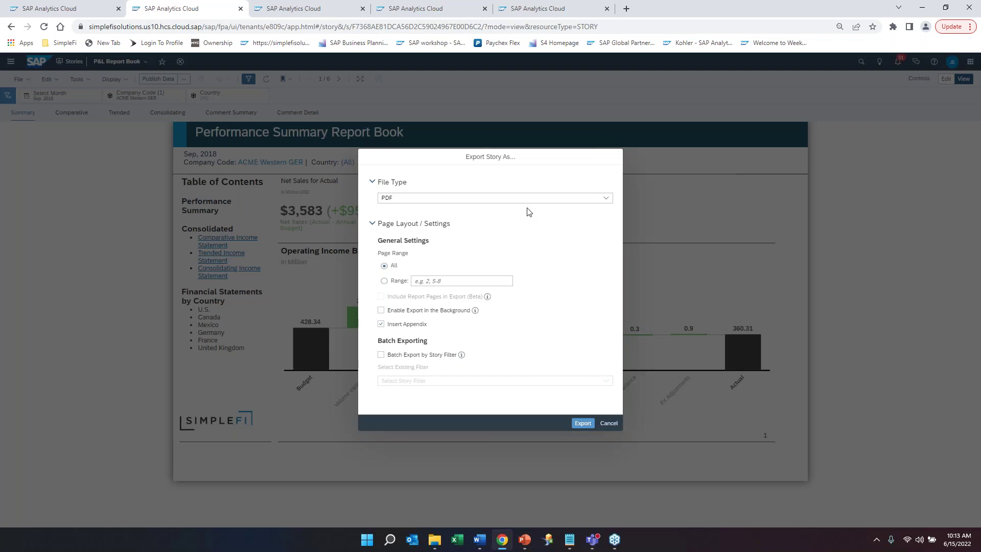
click(605, 199)
click(475, 224)
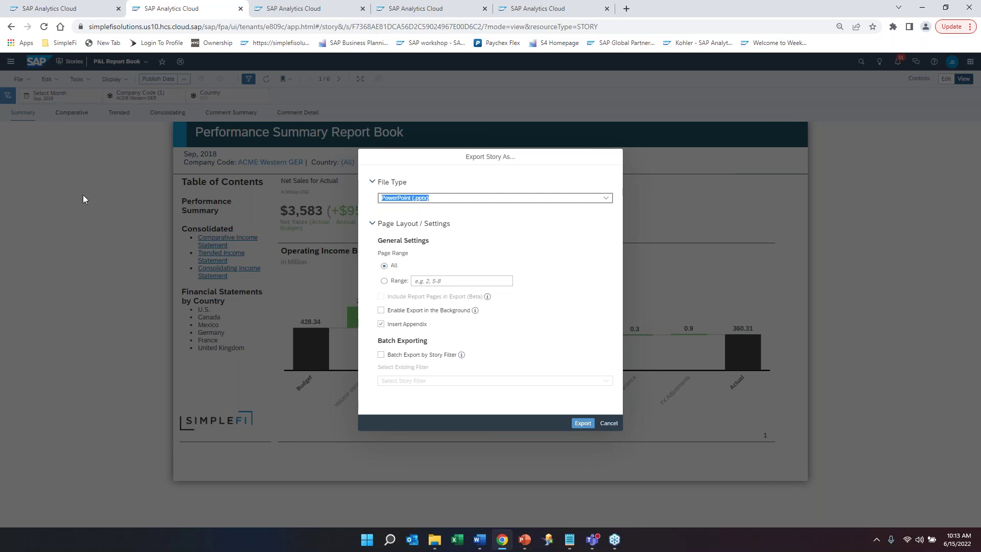
click(380, 324)
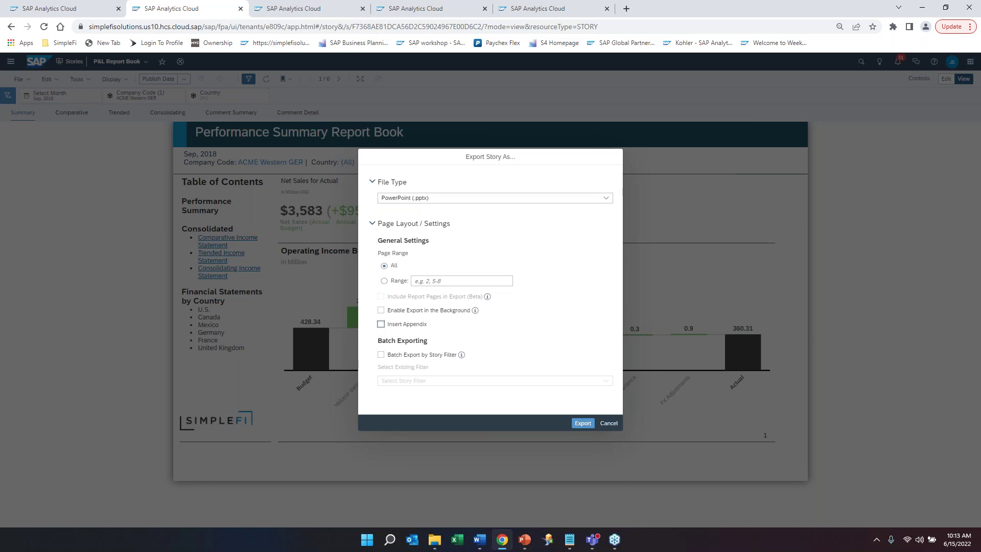
- Enable batch export by the Company Code story filter, expand its available members, and cancel both the member selection and the export
click(381, 355)
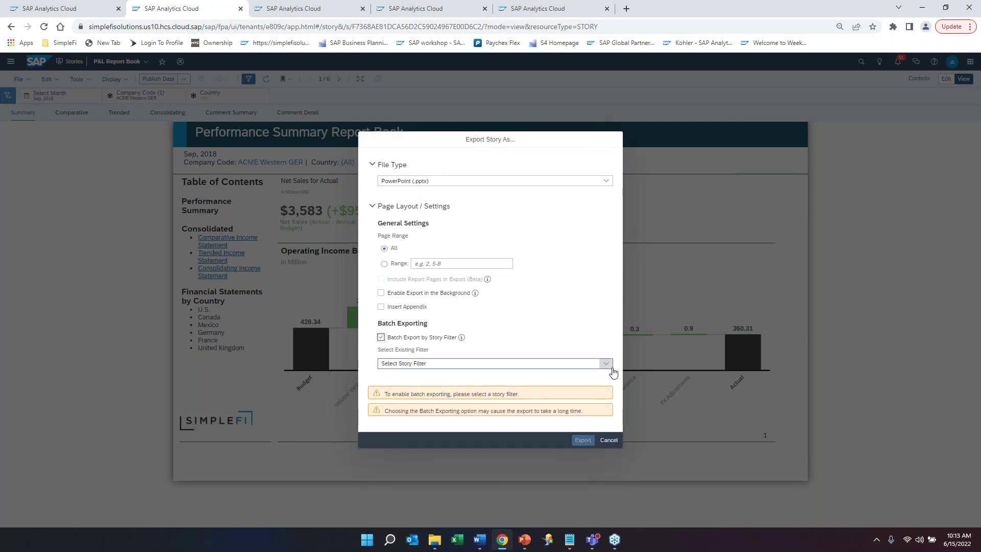
click(606, 364)
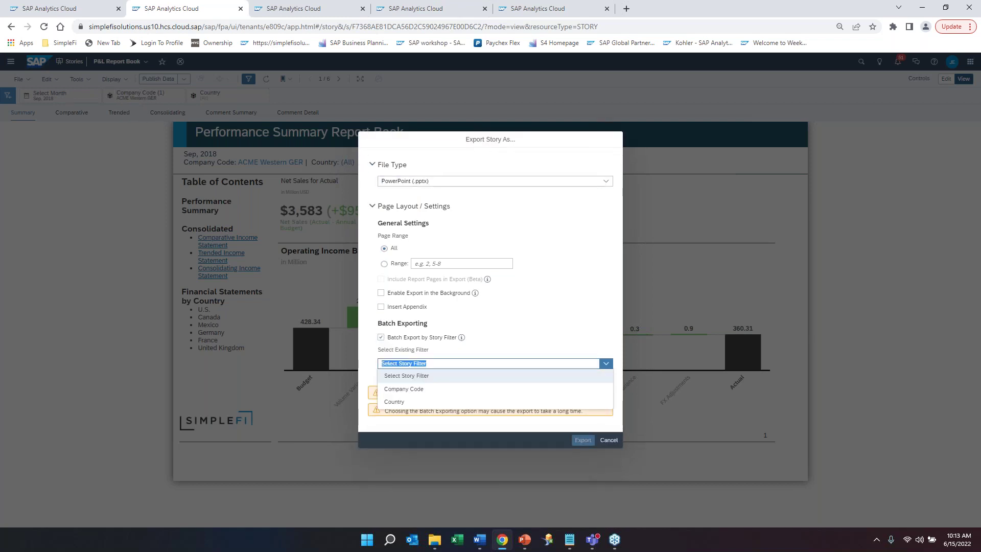
click(427, 395)
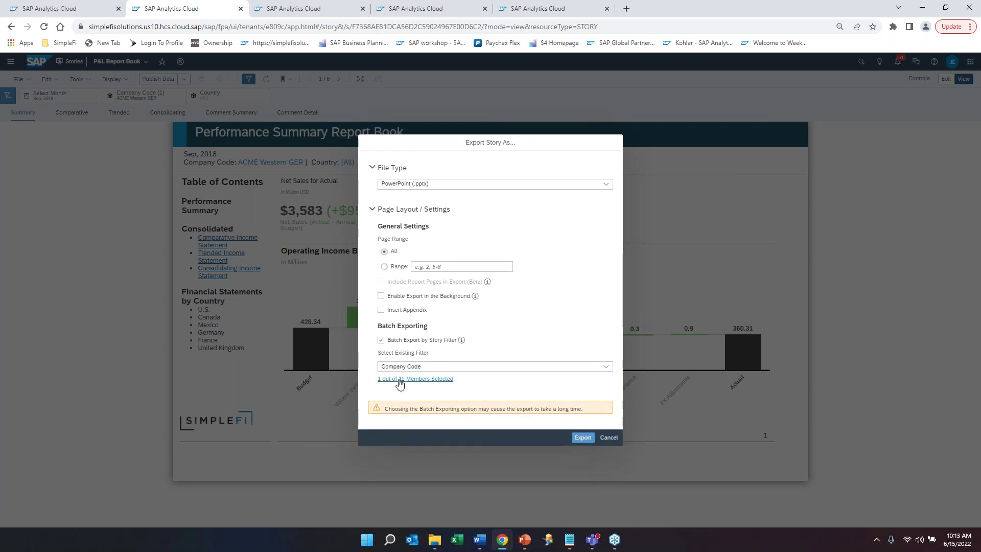
click(403, 385)
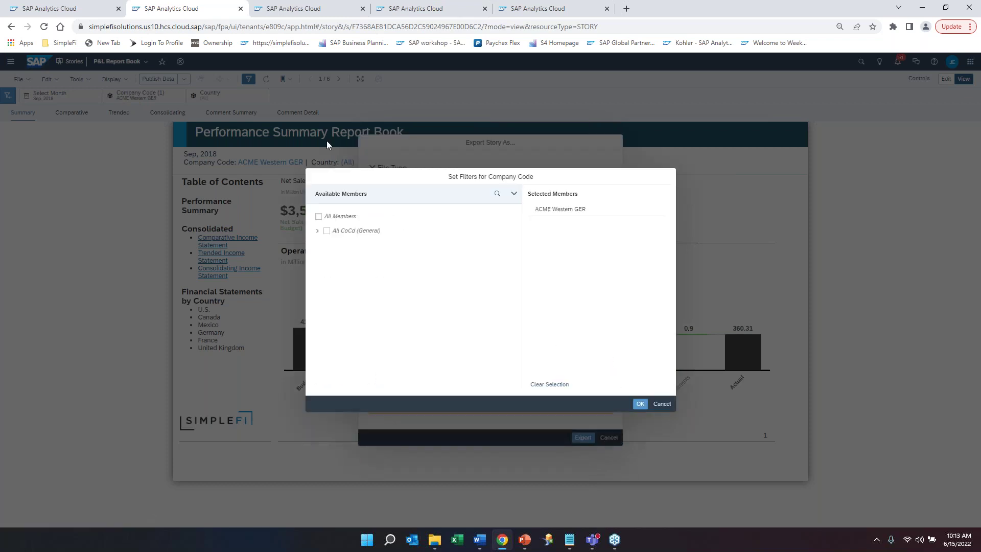
click(317, 230)
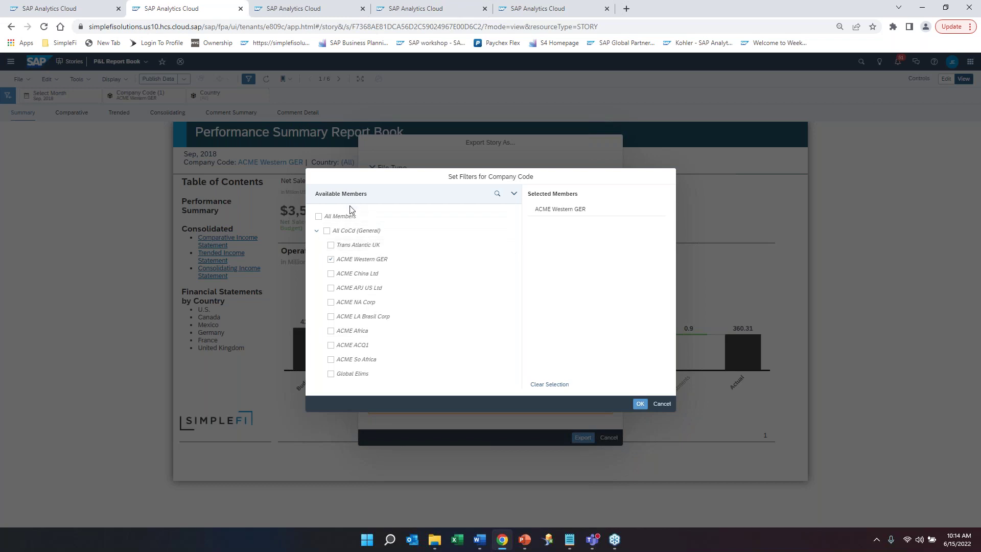
click(662, 404)
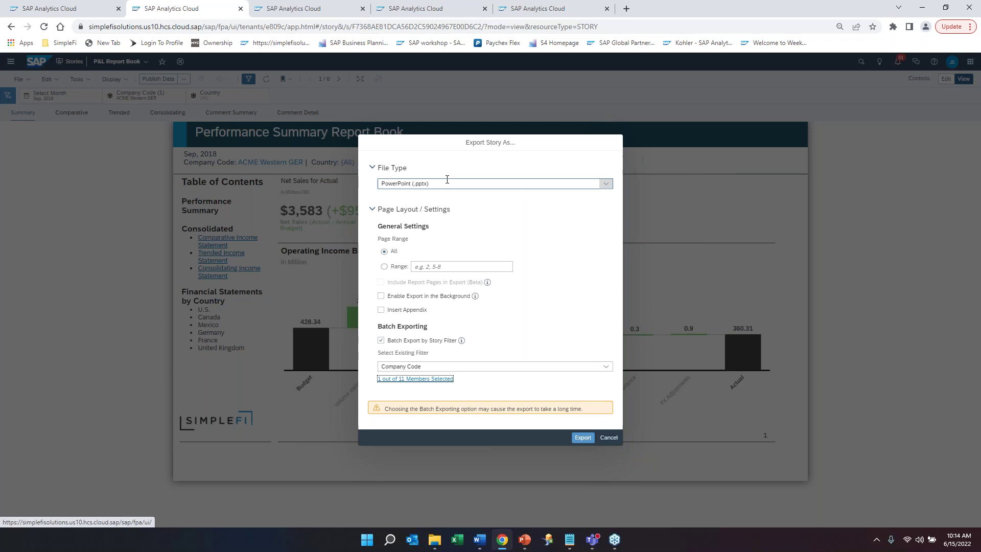
click(616, 439)
- Switch to the P&L Report Book (1) presentation in PowerPoint and view slide 2 with the performance summary table
click(527, 546)
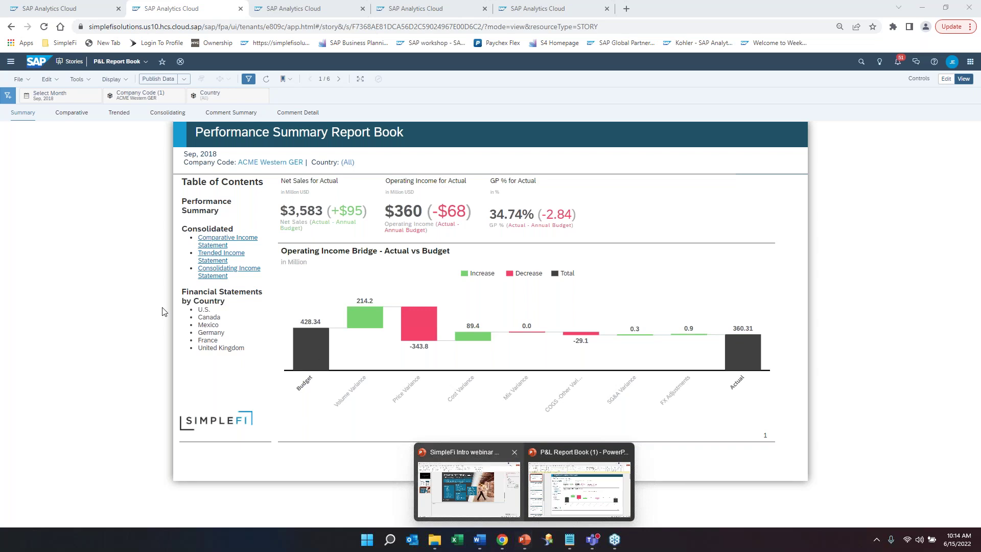
click(144, 307)
click(525, 540)
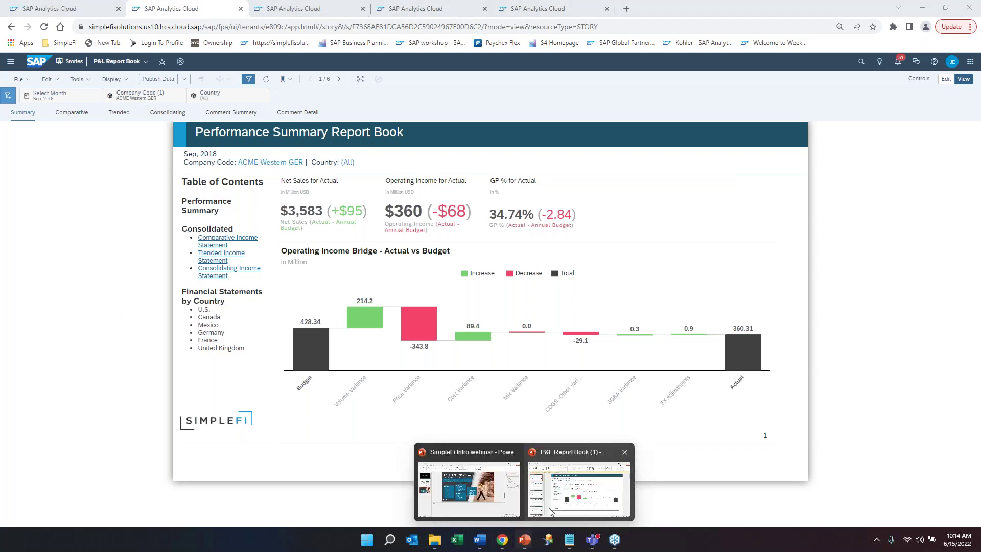
click(576, 499)
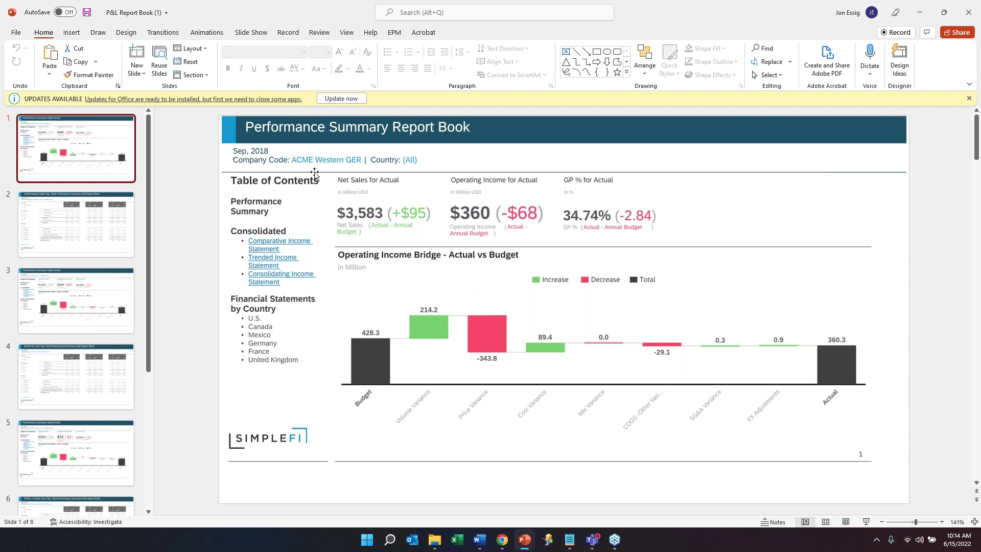
click(132, 234)
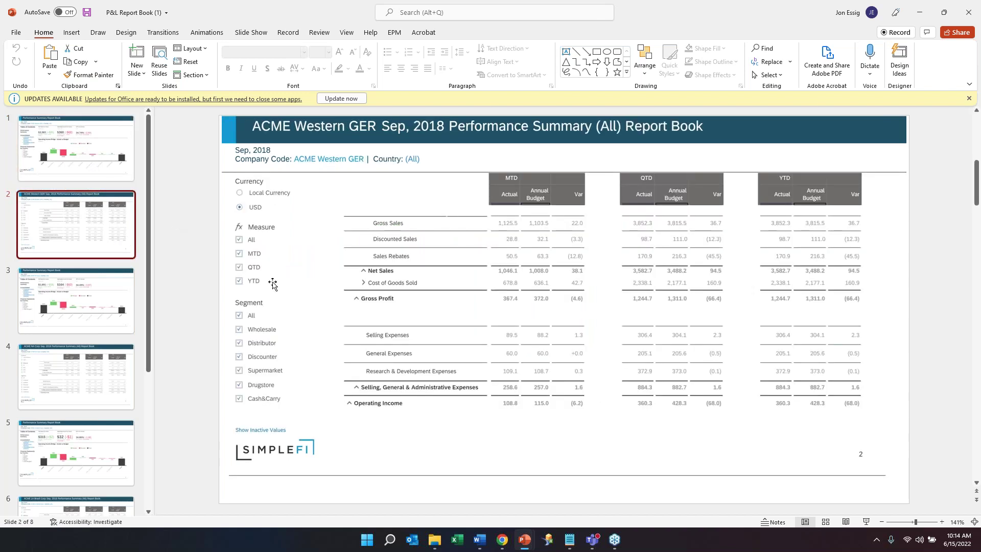
- Review the ACME NA Corp summary slide and slide 2, then close the presentation and return to the P&L Report Book story in SAP Analytics Cloud
click(102, 338)
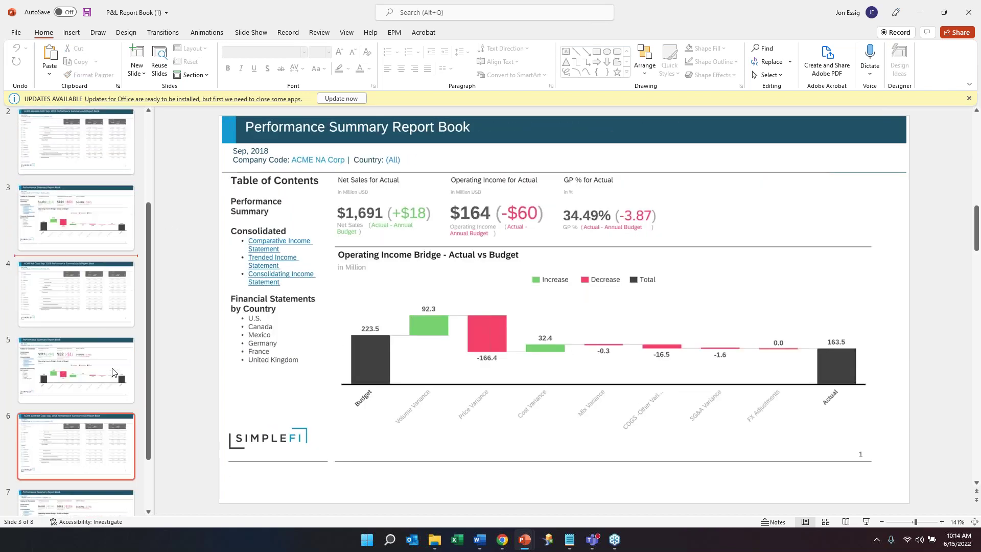
click(71, 250)
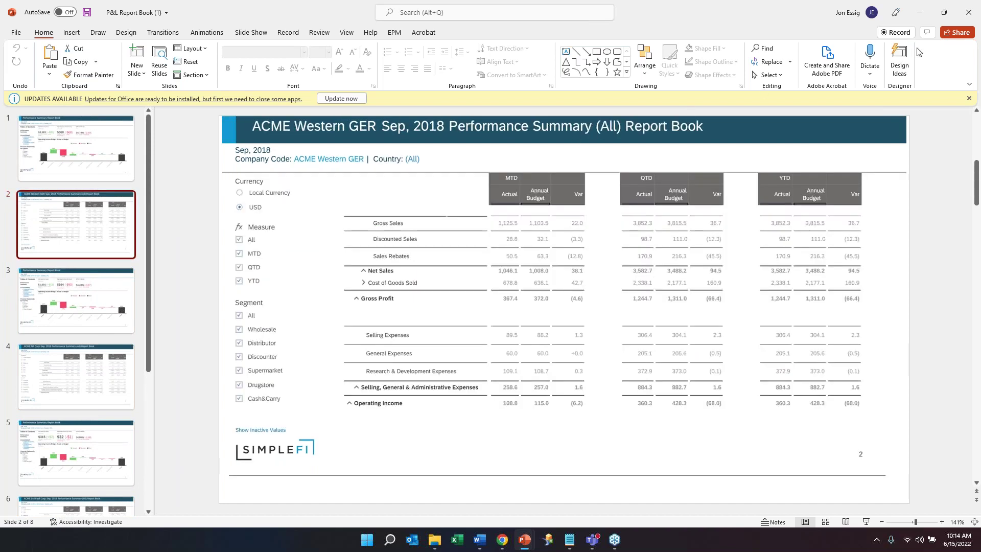
click(970, 13)
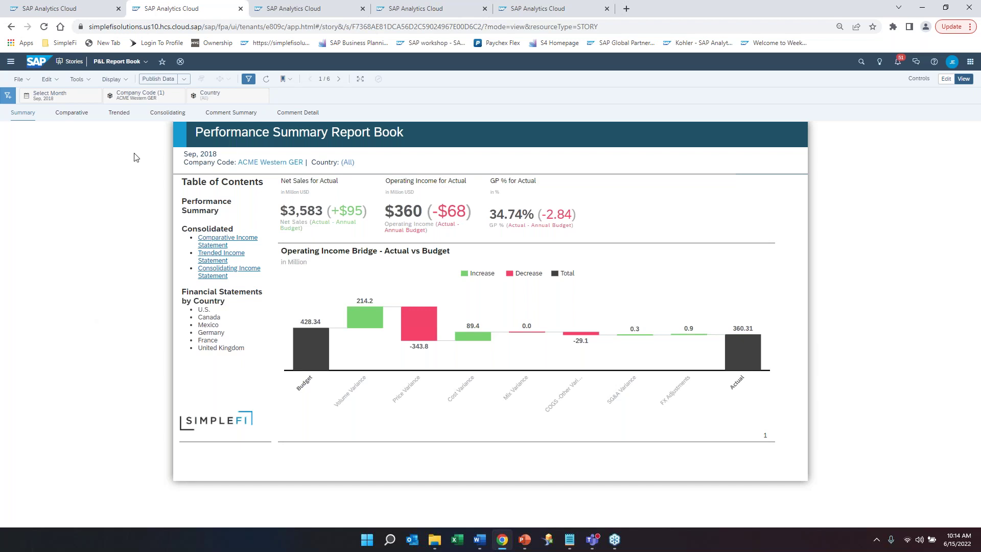
- Switch to the Profitability Analysis CAC WIP story and examine the segment chart and revenue bridge on its Revenue Bridge page
click(285, 15)
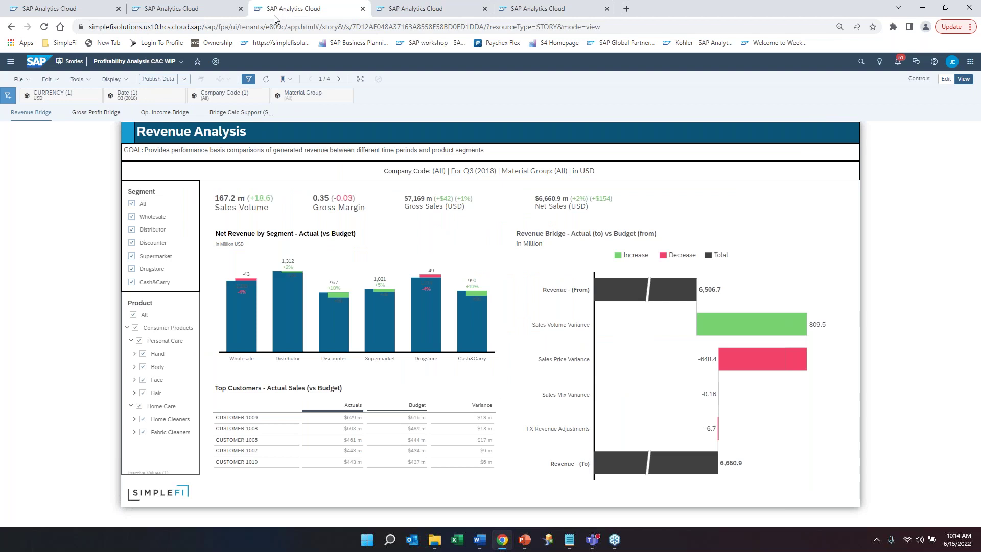
click(186, 11)
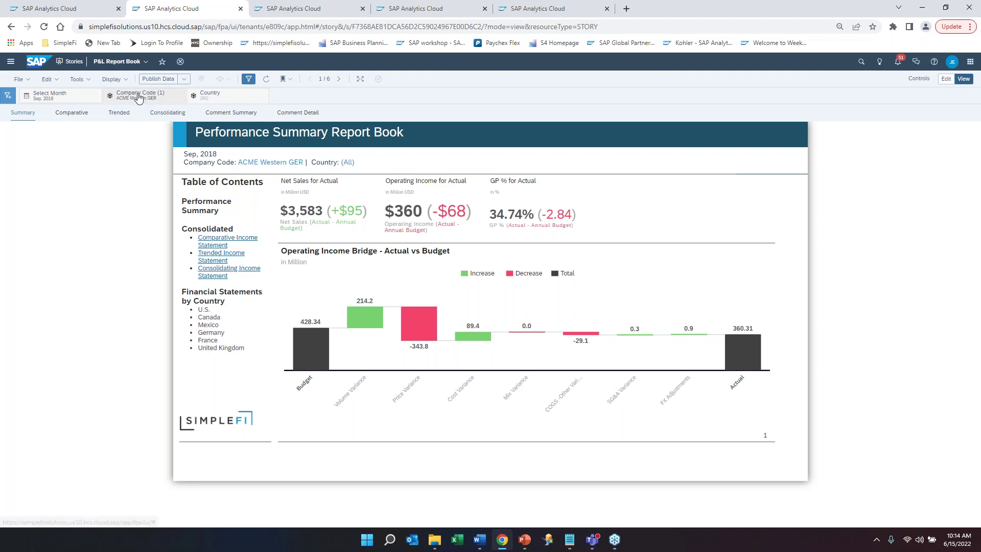
click(317, 11)
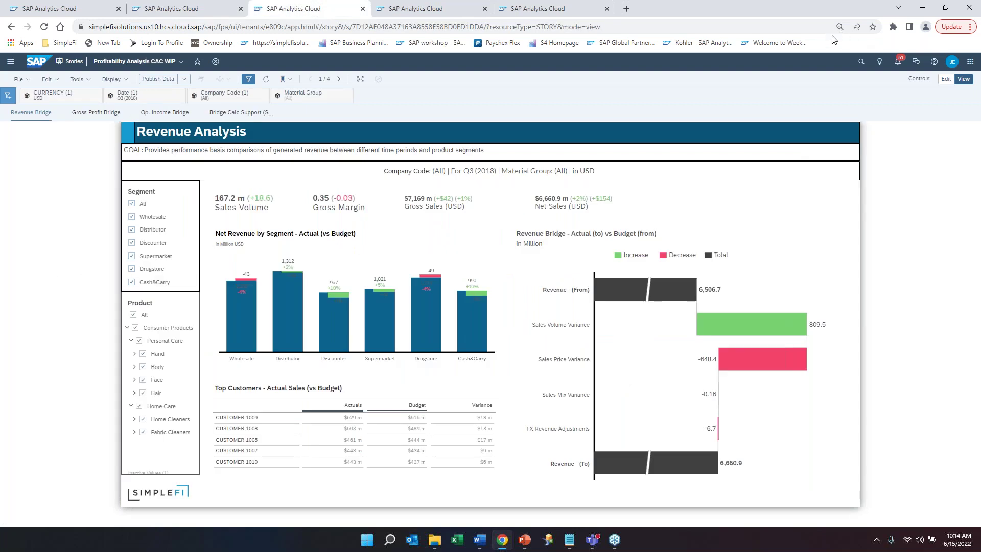
click(83, 315)
mouse_move(422, 329)
mouse_move(679, 299)
- Put the story in edit mode and open the builder settings of the Top Customers table
click(946, 79)
click(886, 87)
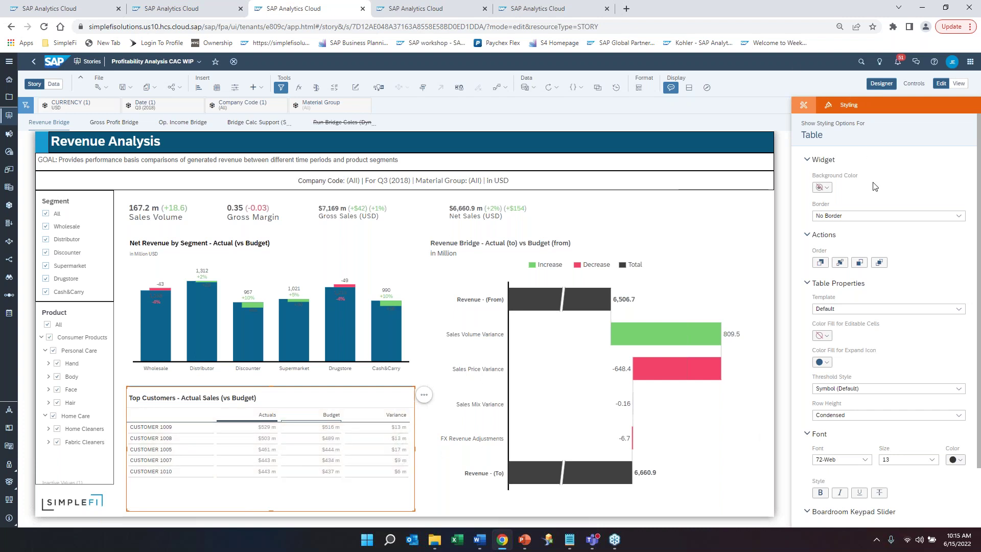
click(266, 427)
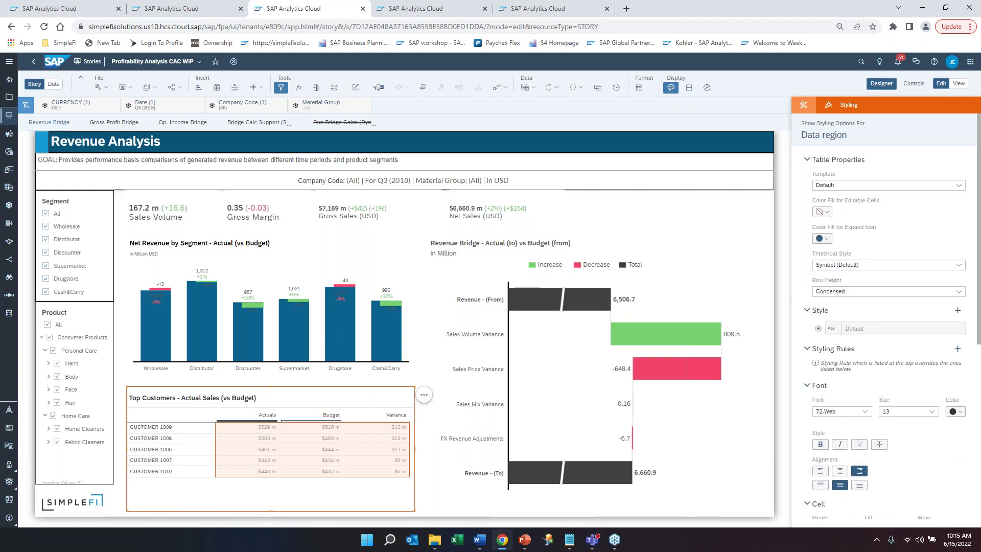
click(803, 105)
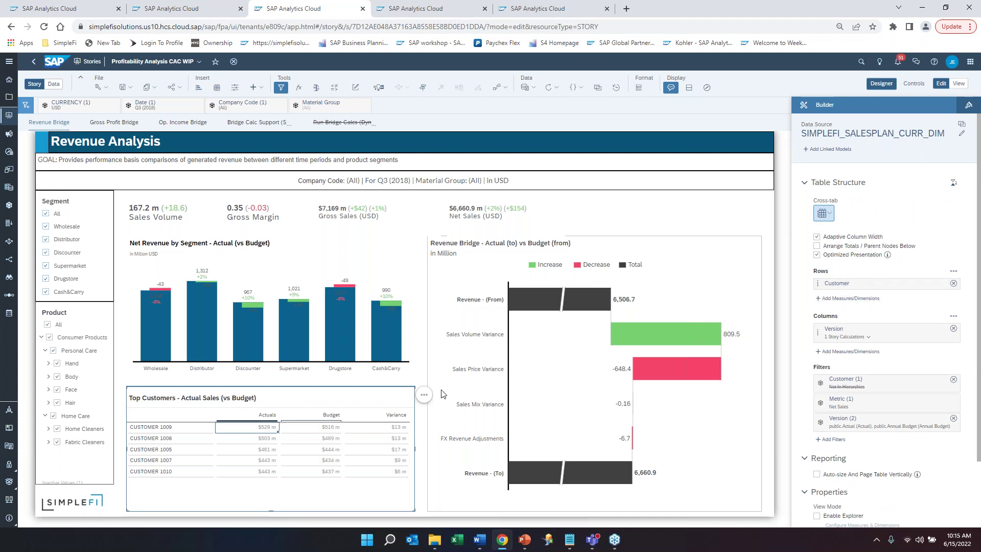
- Show the column and row headers on the Top Customers table
click(424, 395)
mouse_move(487, 429)
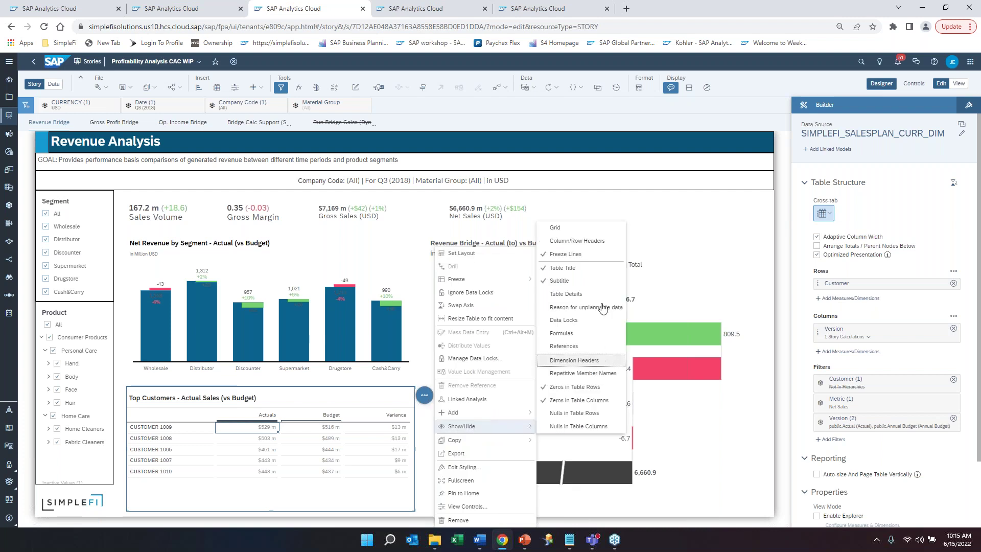
click(578, 240)
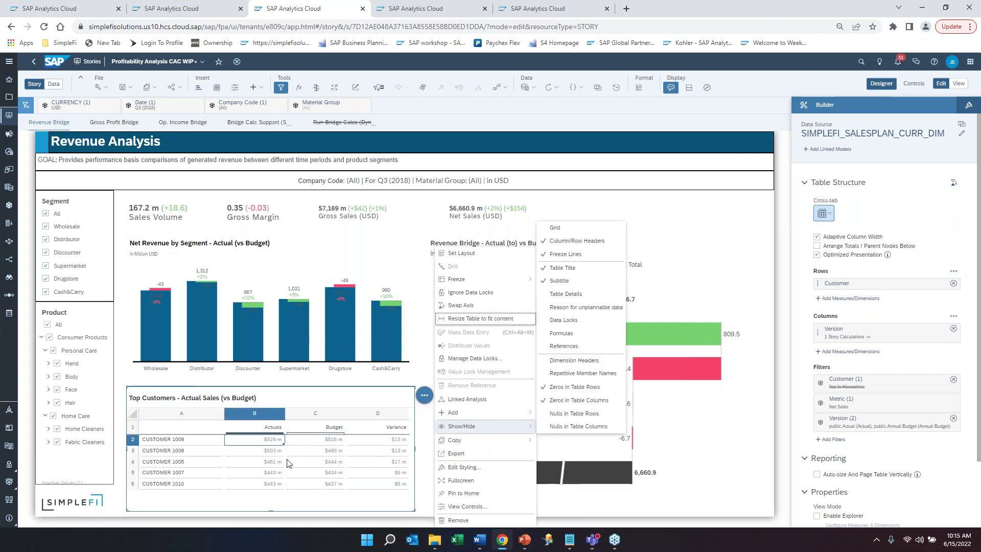
click(302, 441)
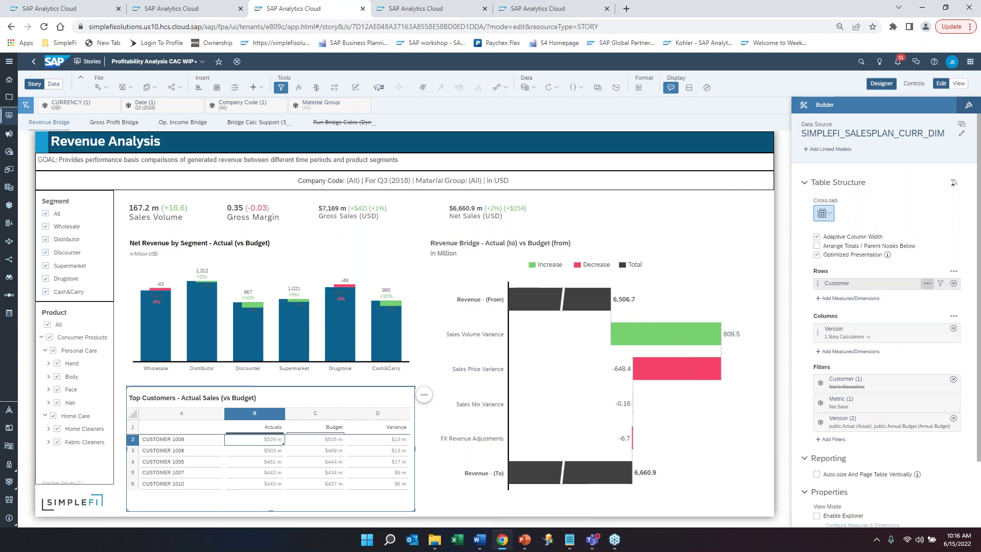
- Replace the Customer dimension with Material in the table's rows and select the Actuals and Budget cells for ACME103
click(953, 283)
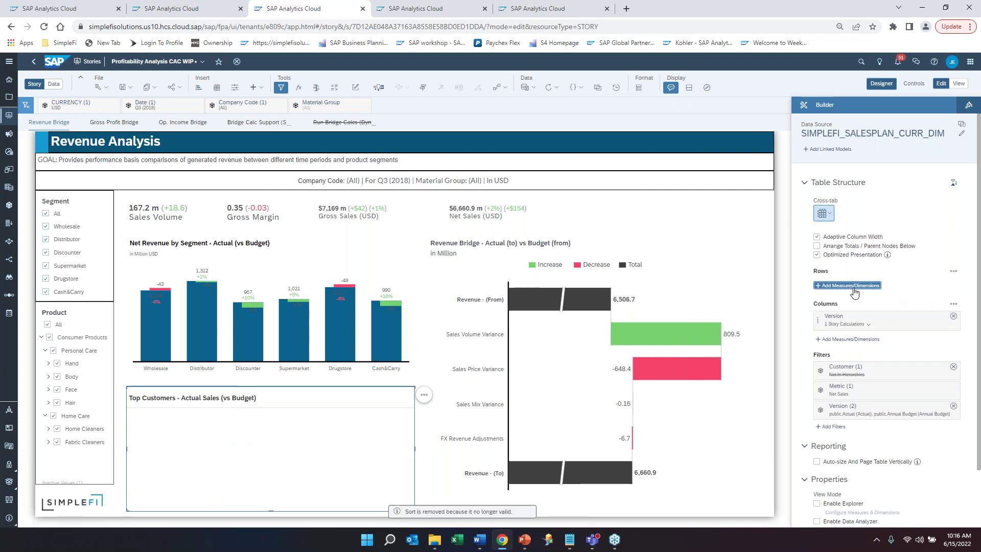
click(851, 285)
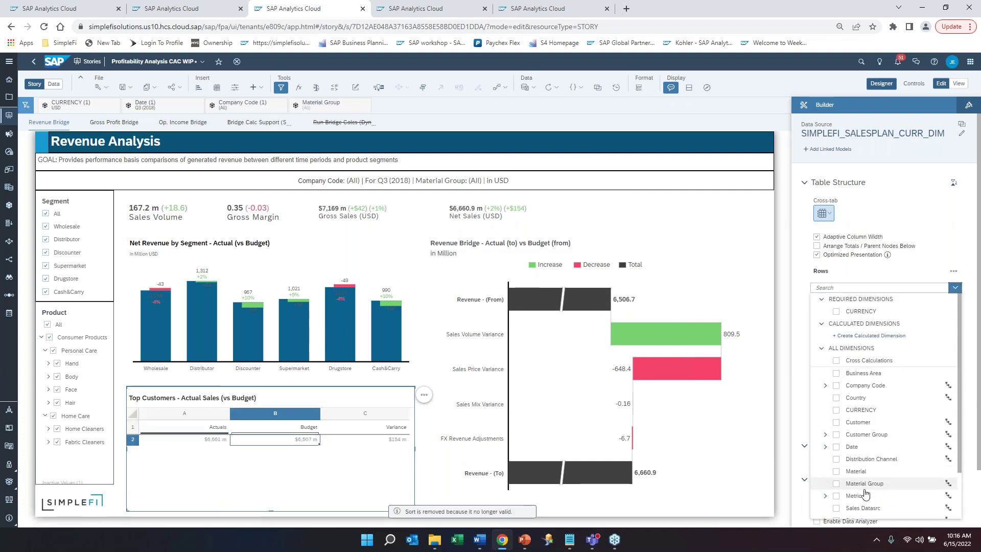
click(855, 471)
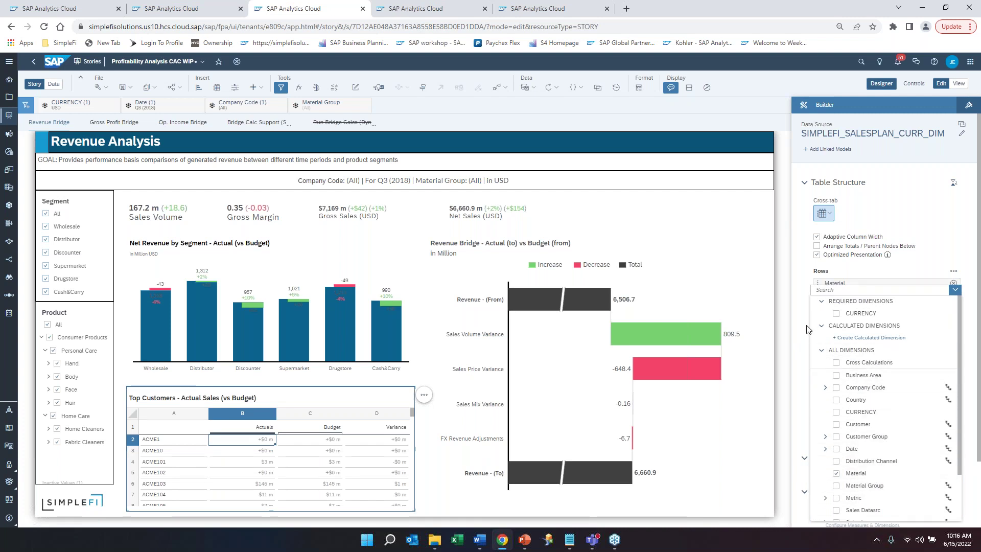
key(Escape)
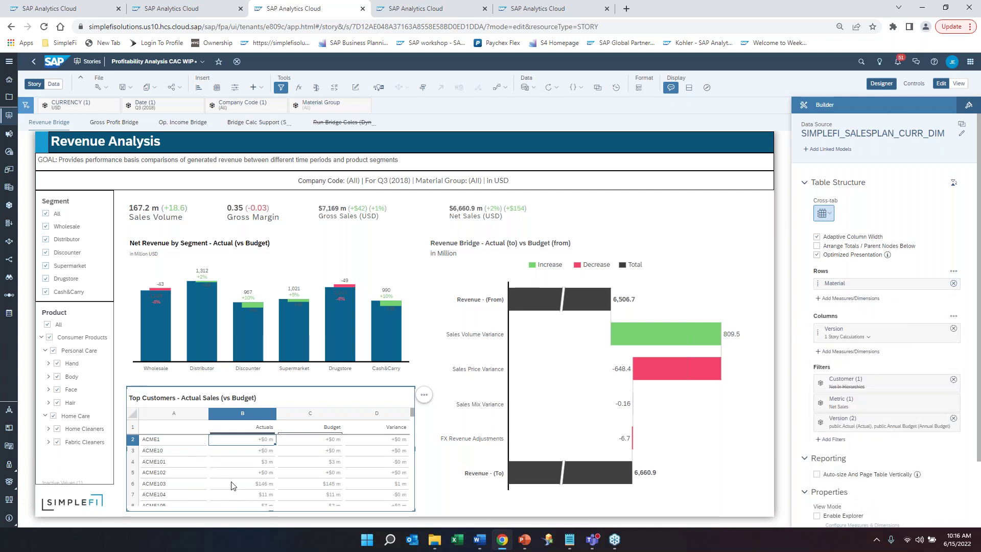
drag(223, 485, 306, 486)
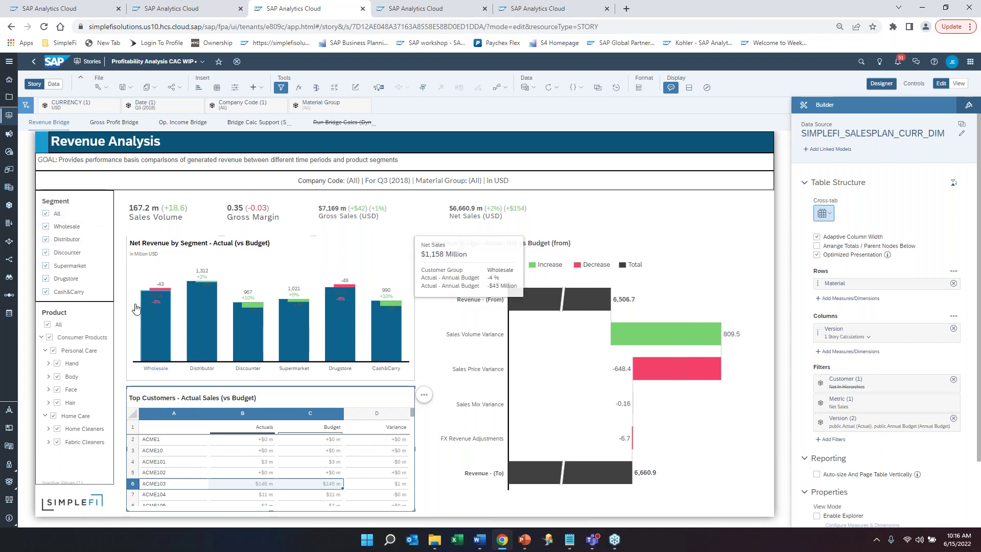
- Filter the page to the Discounter segment and exclude Home Care from the product selection
click(54, 218)
click(67, 255)
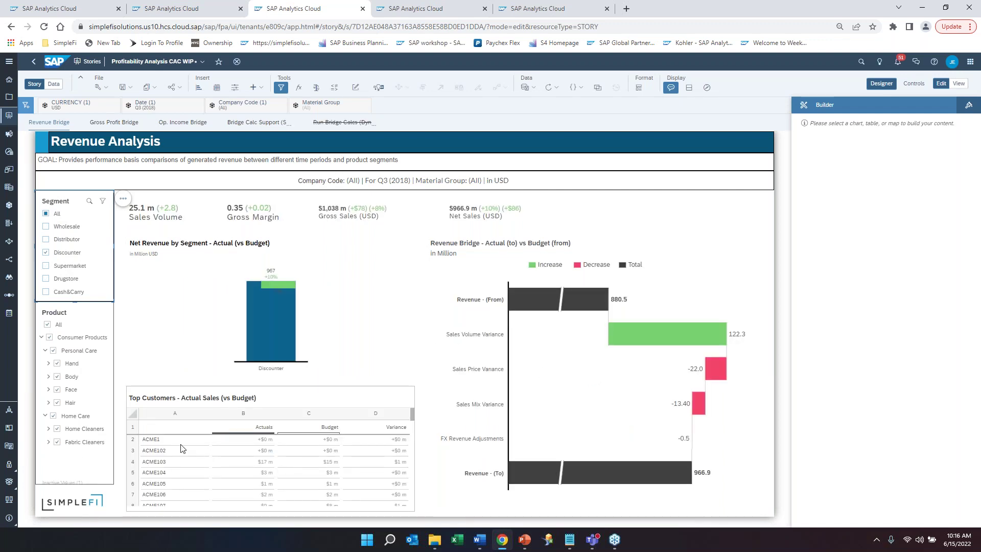
click(324, 466)
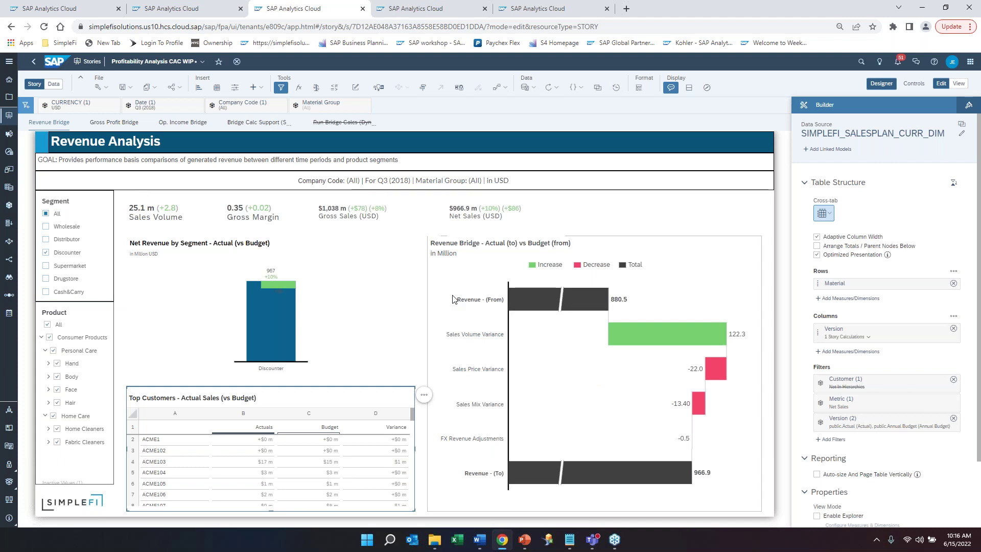
click(65, 333)
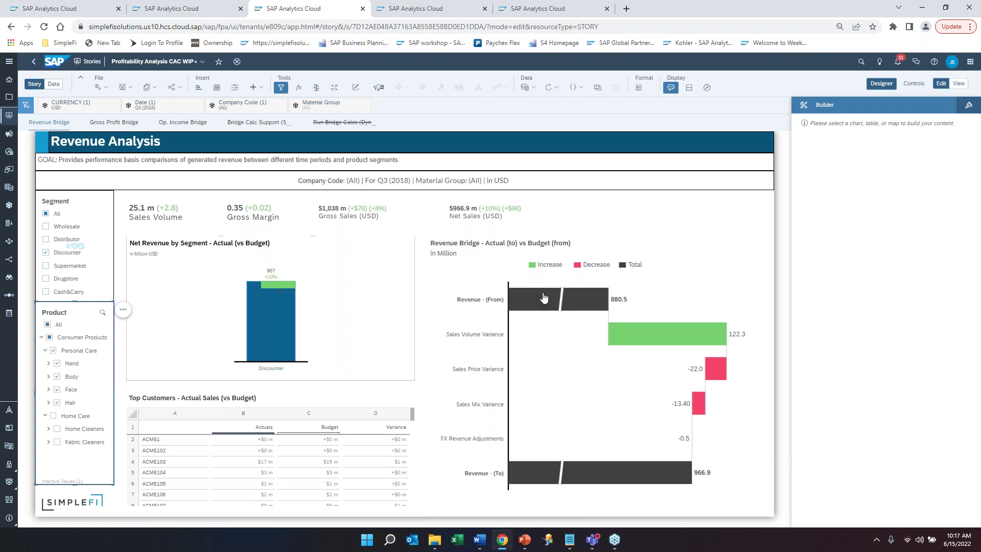
- Inspect the Discounter bar and the material table, and briefly revisit the P&L Report Book's Operating Income Bridge
click(265, 312)
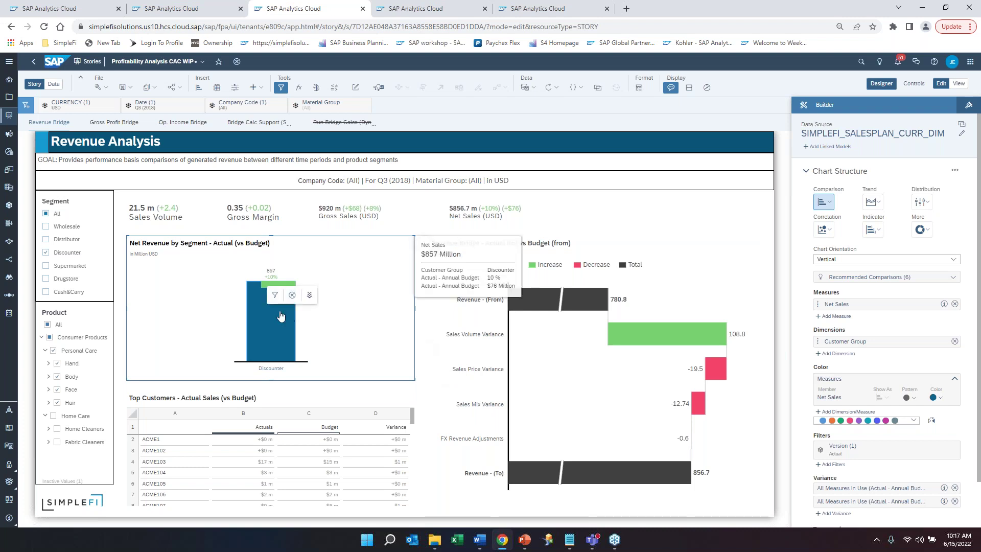
mouse_move(254, 353)
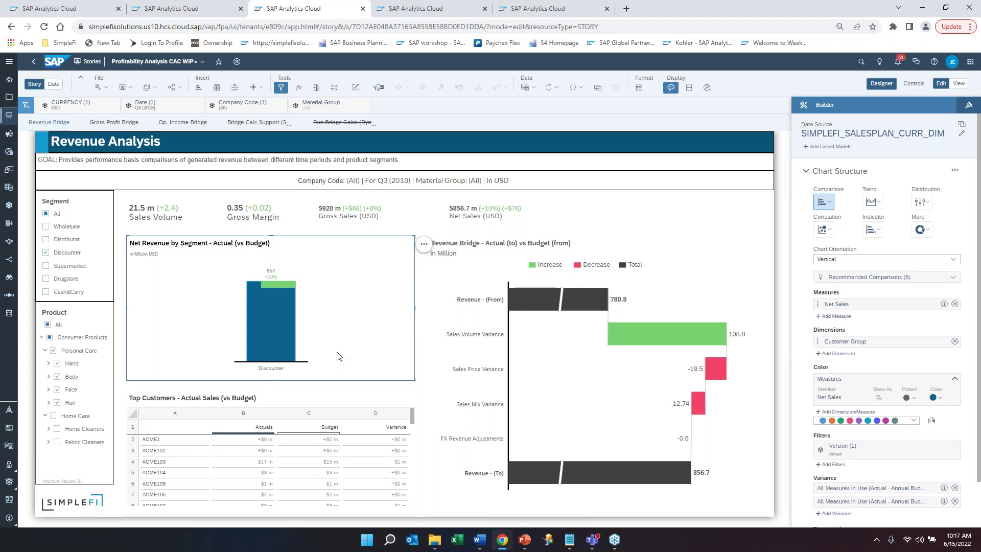
click(265, 443)
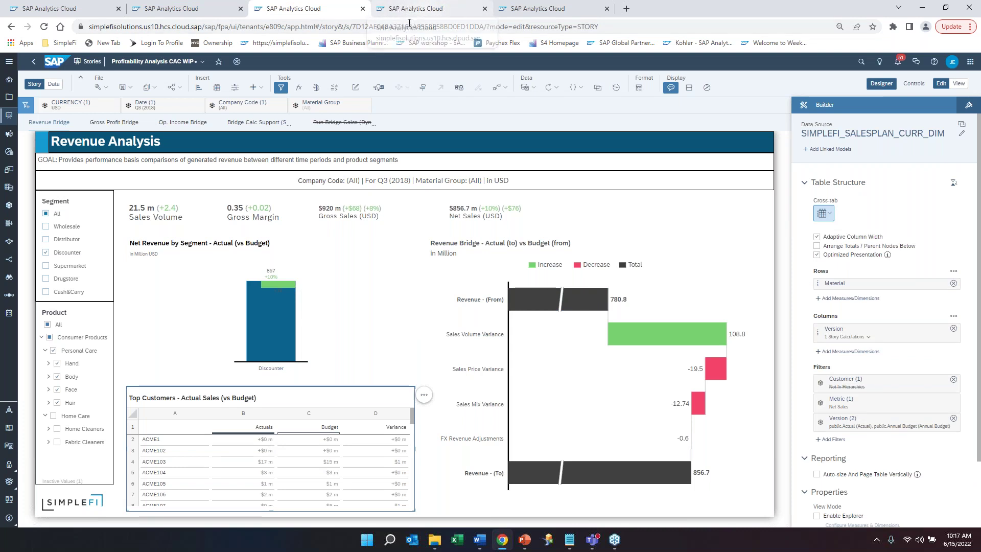
click(184, 11)
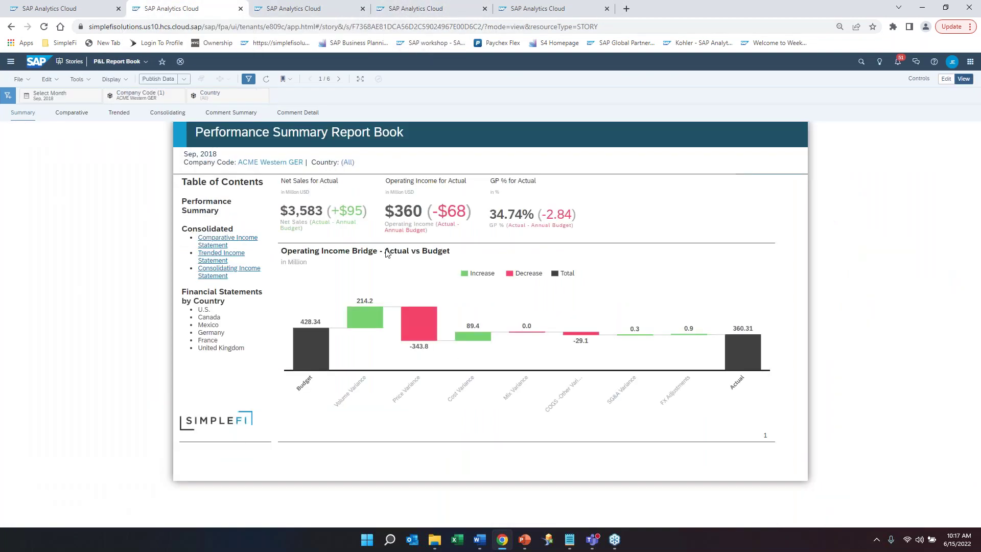
click(332, 10)
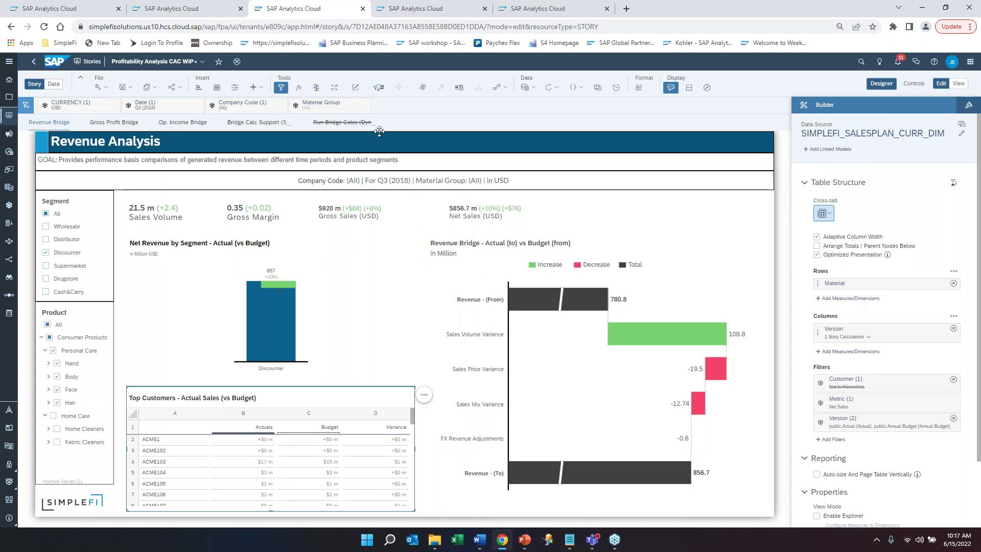
- Switch to the SimpleFi_Sales_Dashboard story and filter the Sales Analytics 01 page by the Supermarket customer group
click(416, 8)
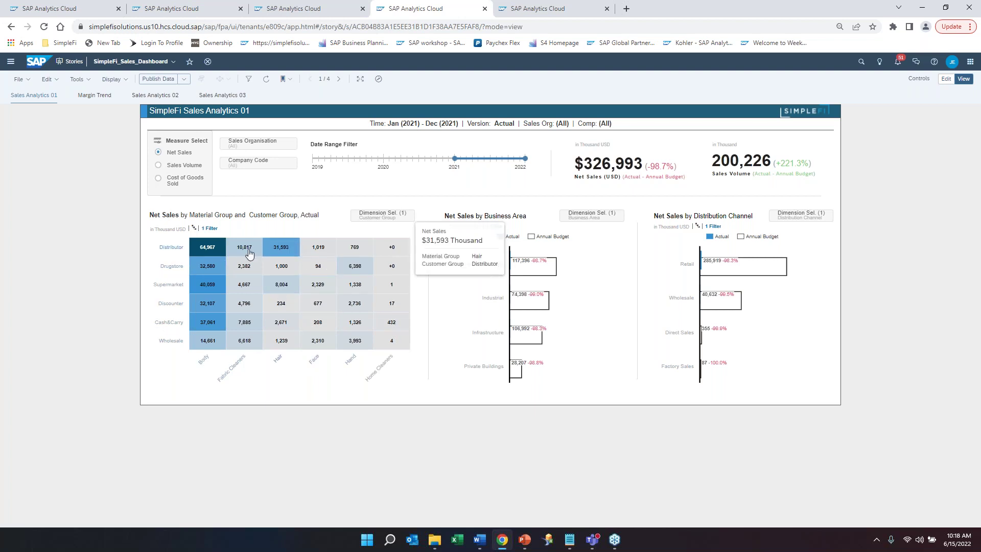
click(179, 166)
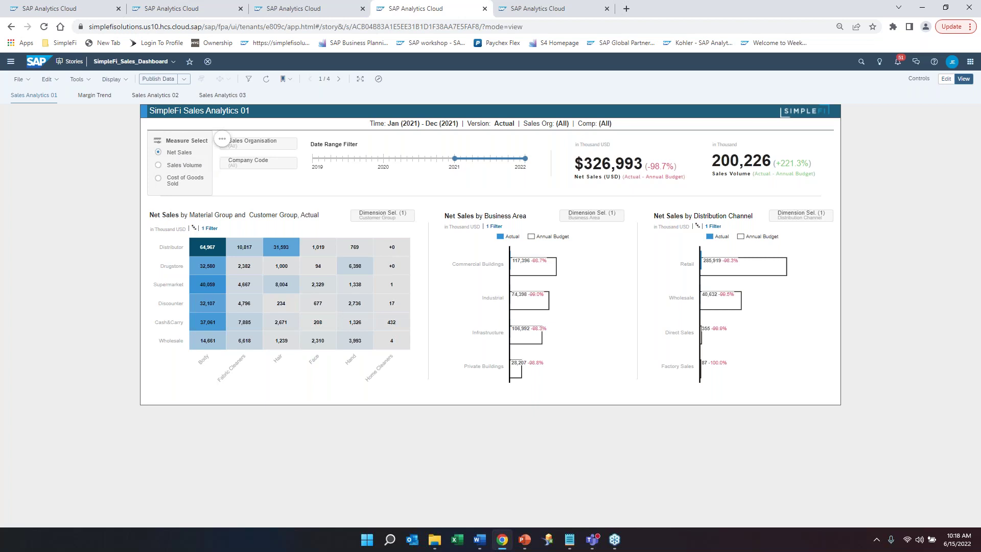
click(171, 289)
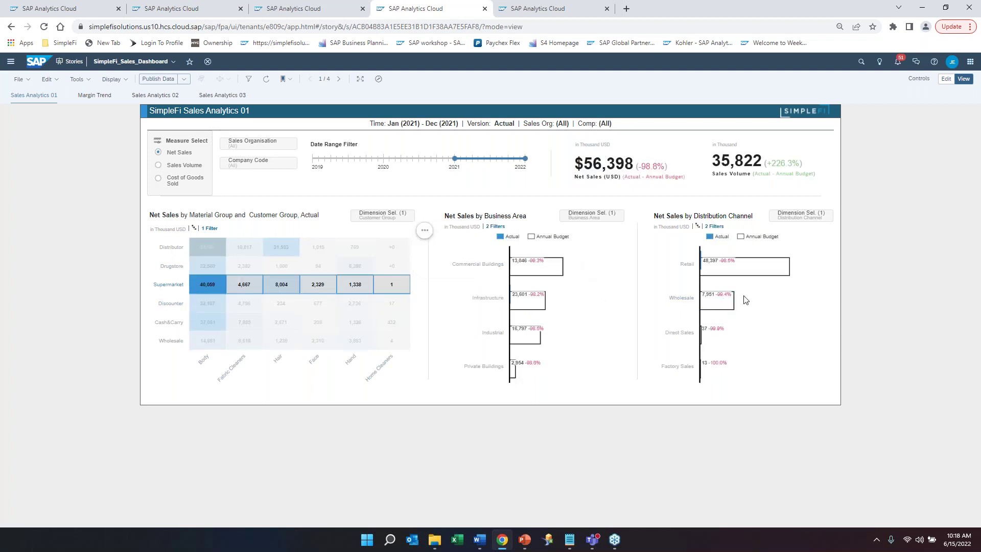
click(172, 286)
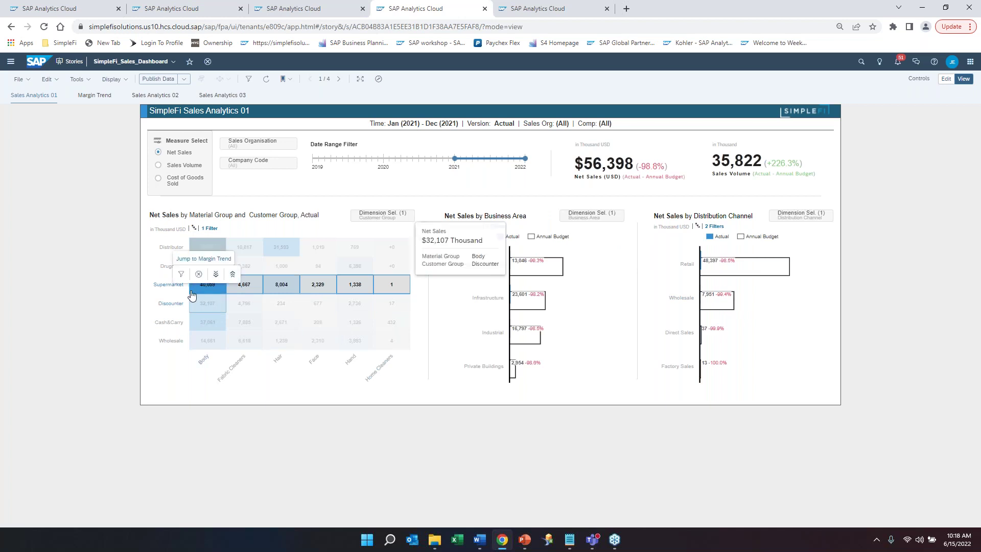
mouse_move(376, 311)
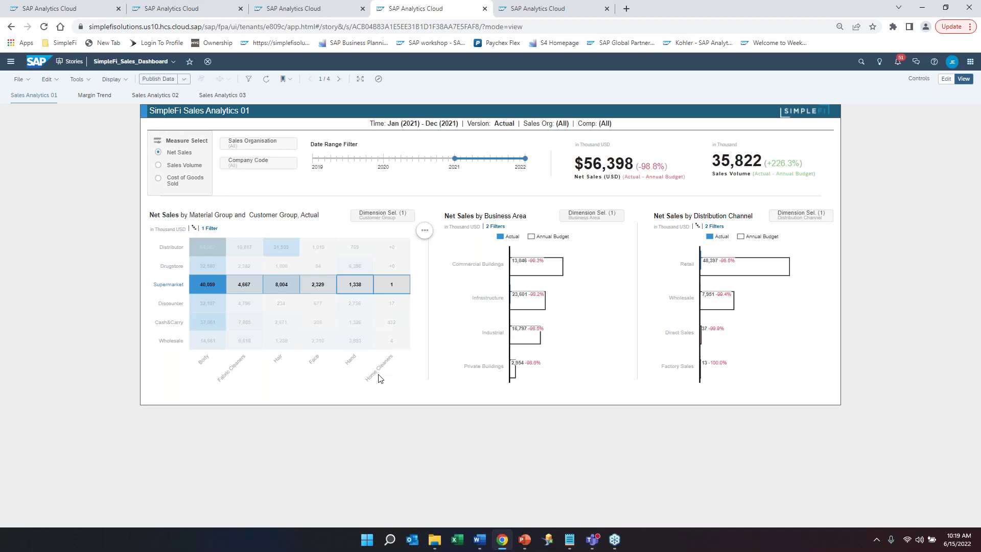
click(165, 287)
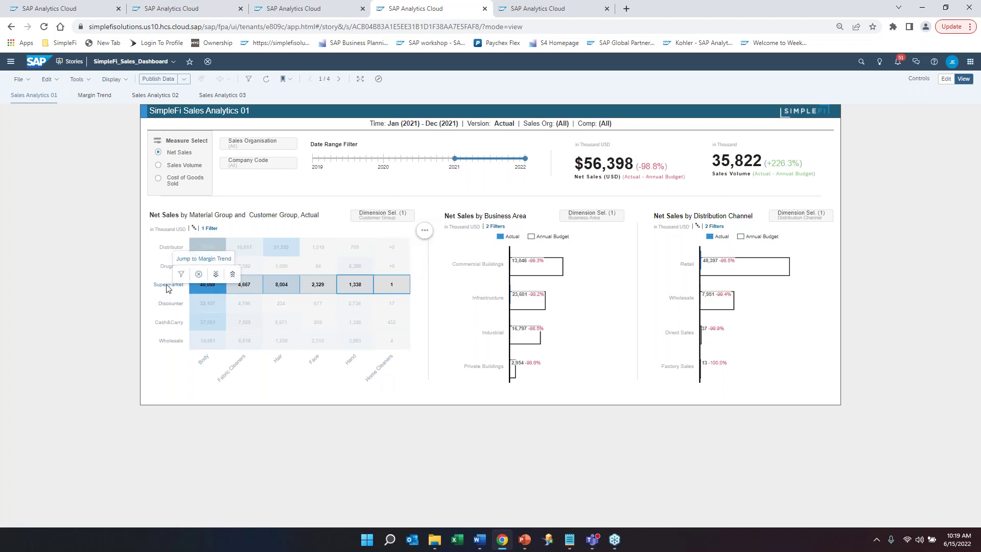
mouse_move(315, 269)
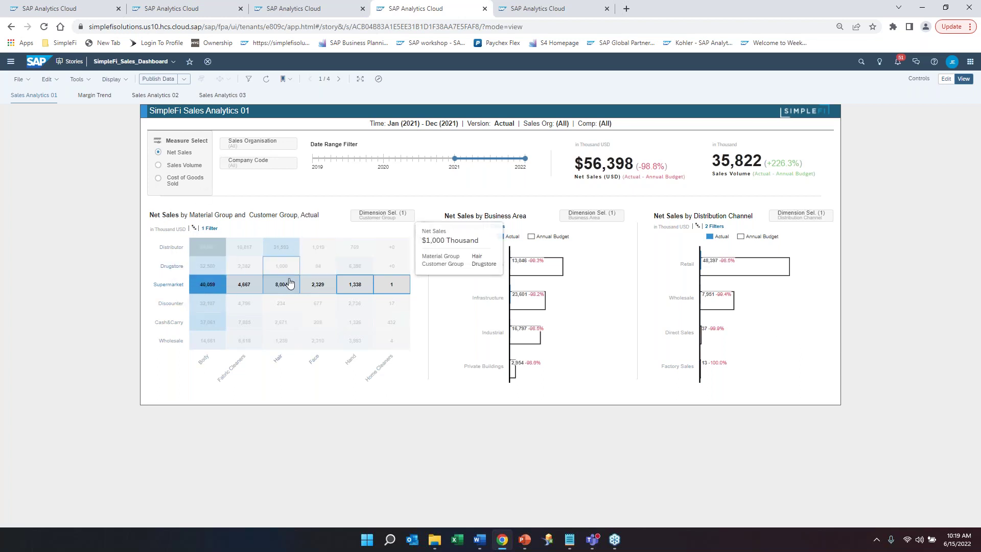
mouse_move(253, 276)
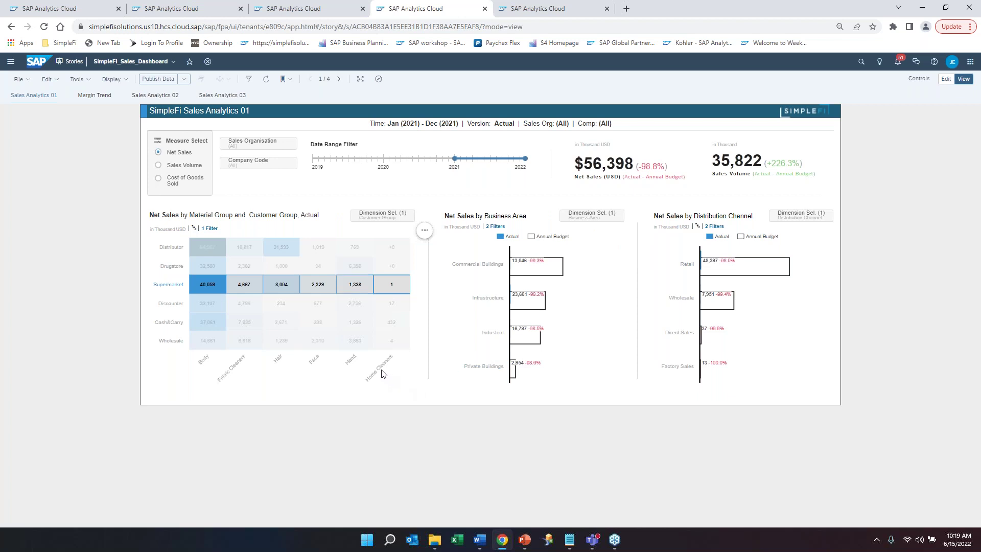
- Clear the Supermarket selection and filter the page by the Commercial Buildings business area
click(157, 281)
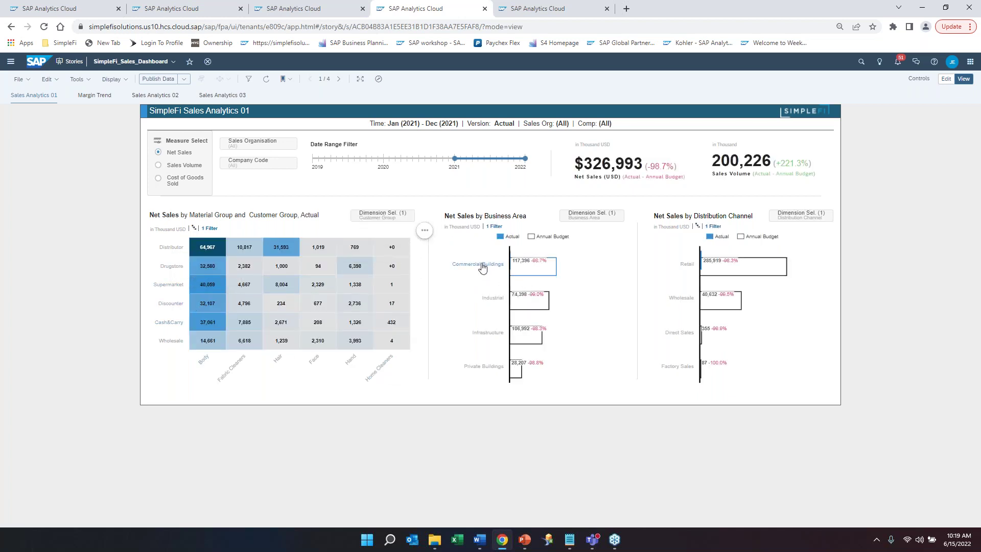
click(482, 267)
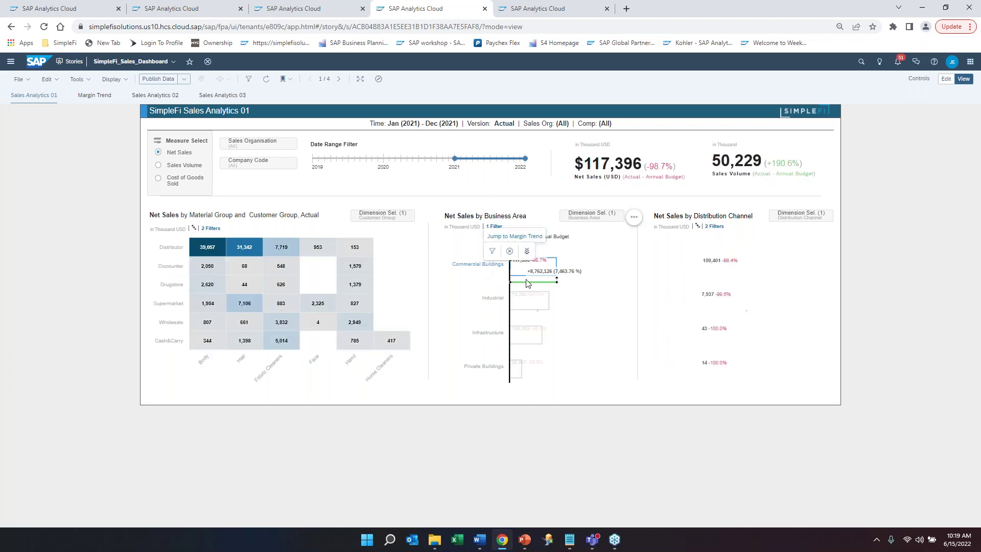
- Switch the dimension of the Net Sales by Material Group heat map to Country
mouse_move(573, 282)
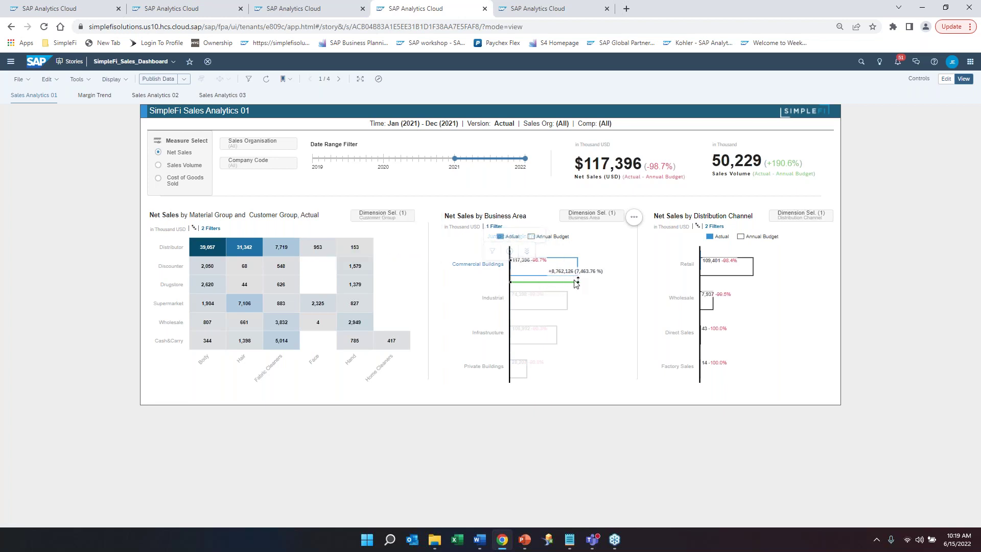
click(551, 281)
click(388, 247)
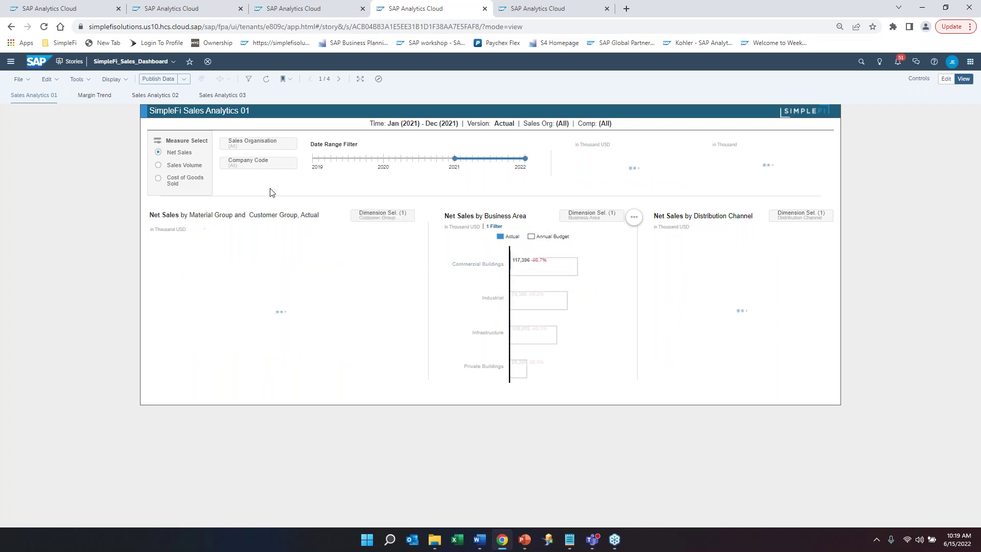
click(377, 216)
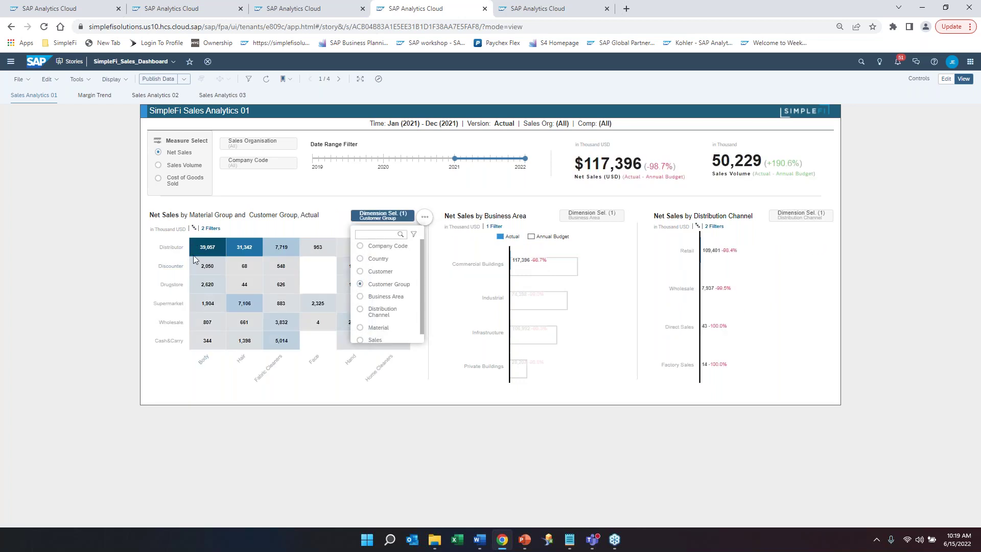
click(378, 258)
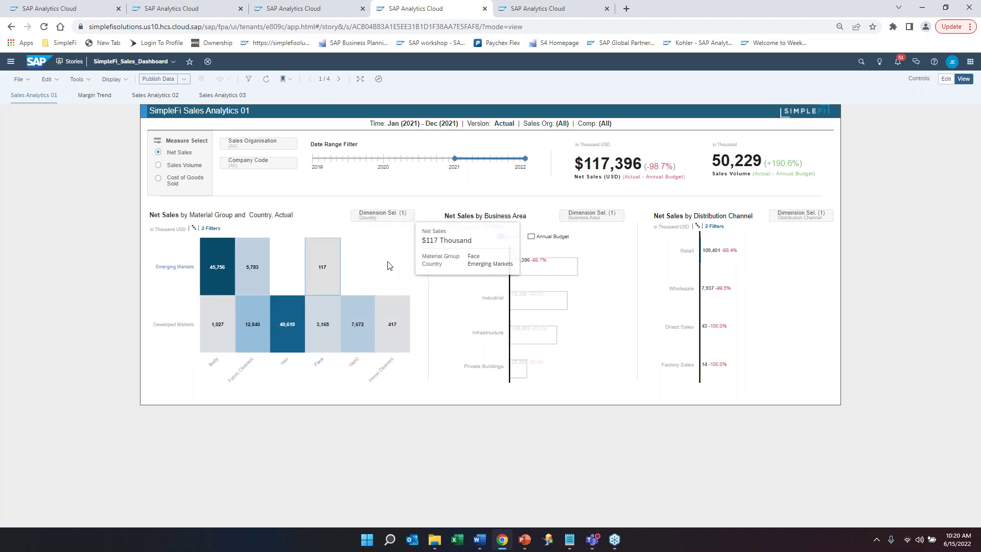
- Select Developed Markets in the heat map and drill down by Country to the individual countries
click(182, 326)
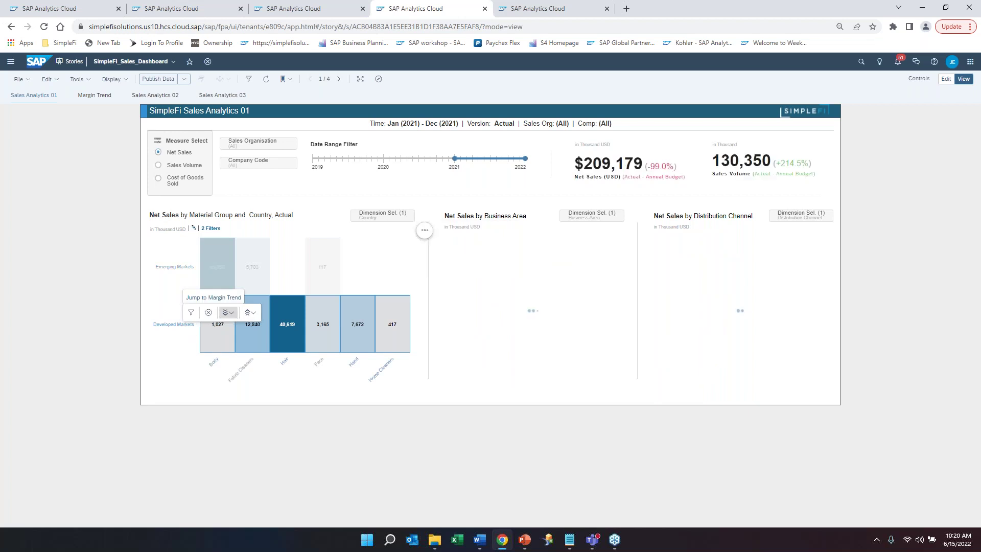
click(230, 313)
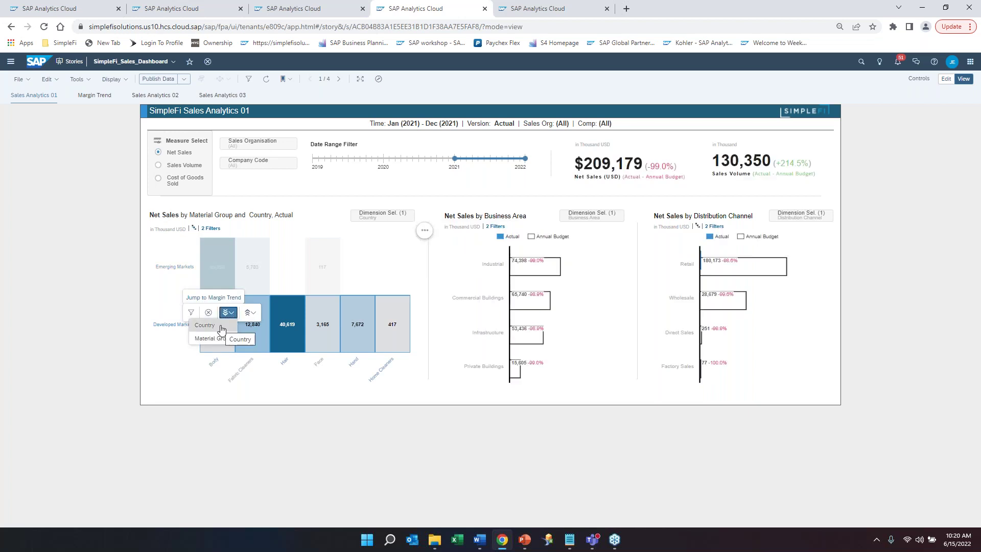
click(214, 327)
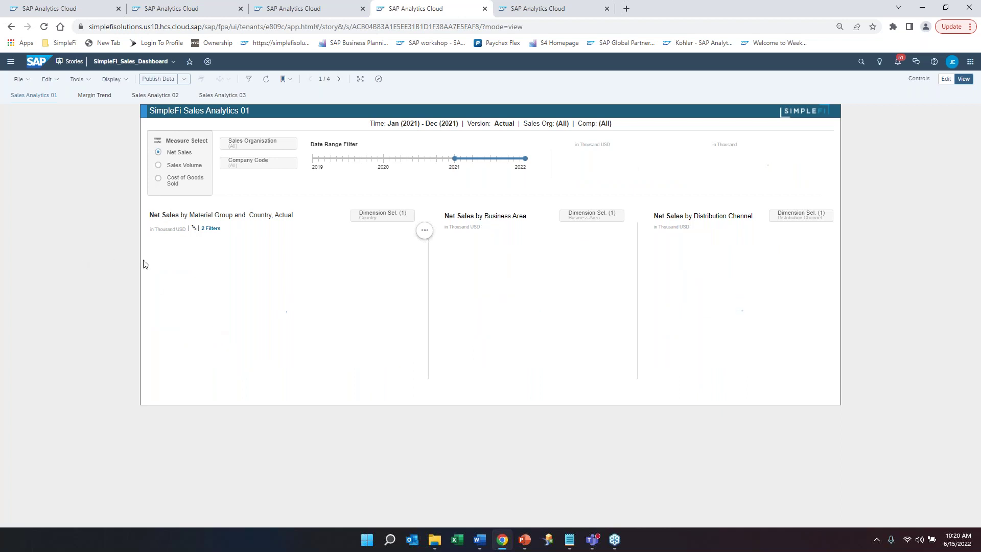
mouse_move(214, 305)
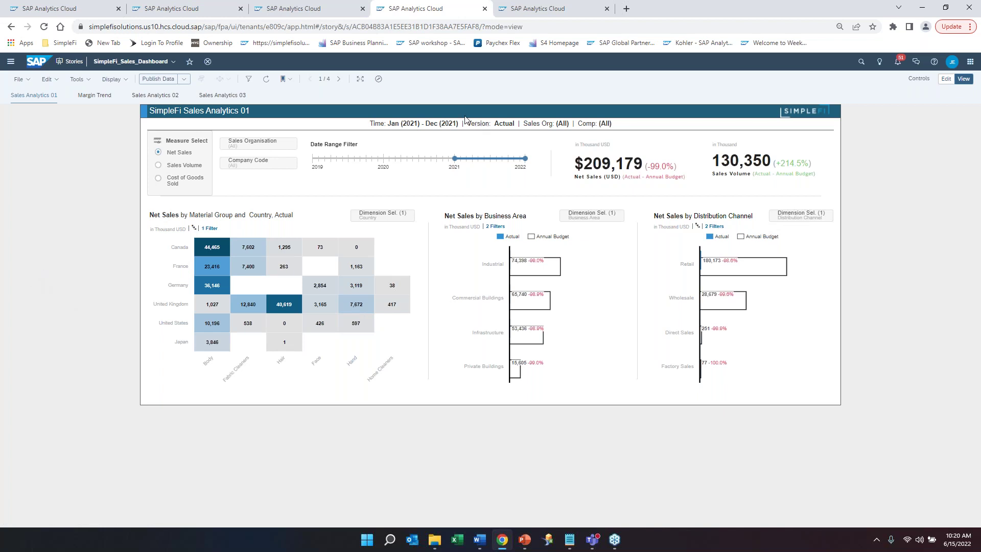
- Go to the My Files browser tab and create a new Canvas story with the Classic Design Experience
click(585, 10)
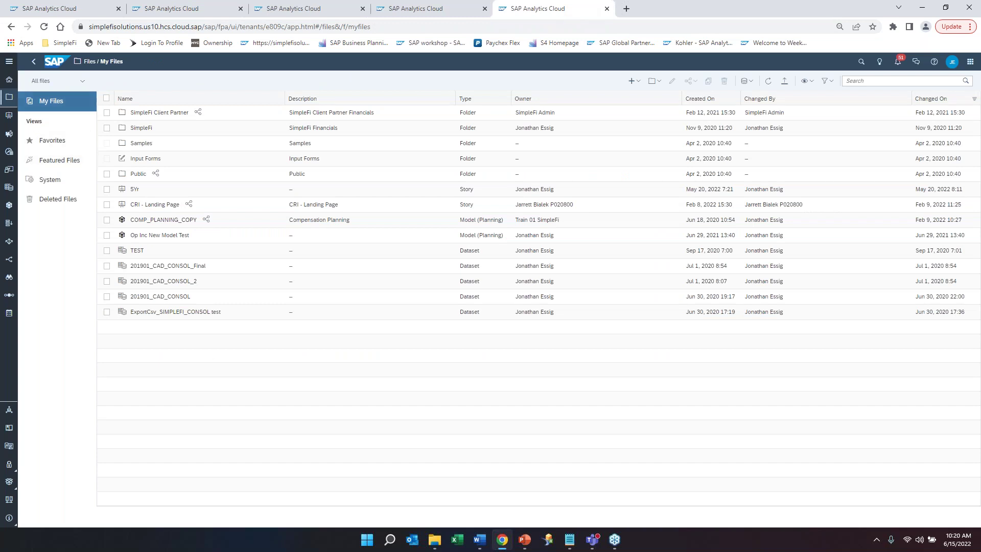
click(635, 84)
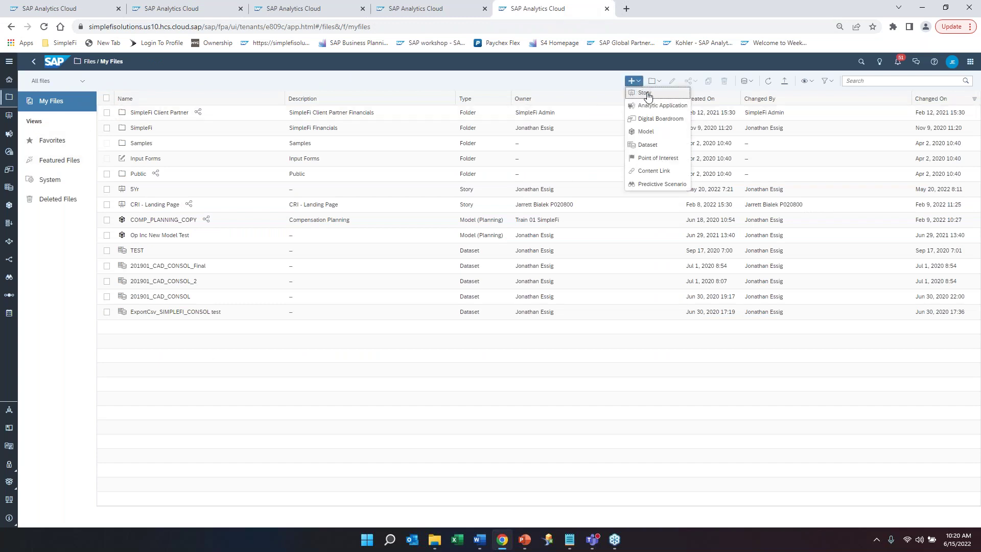
click(647, 96)
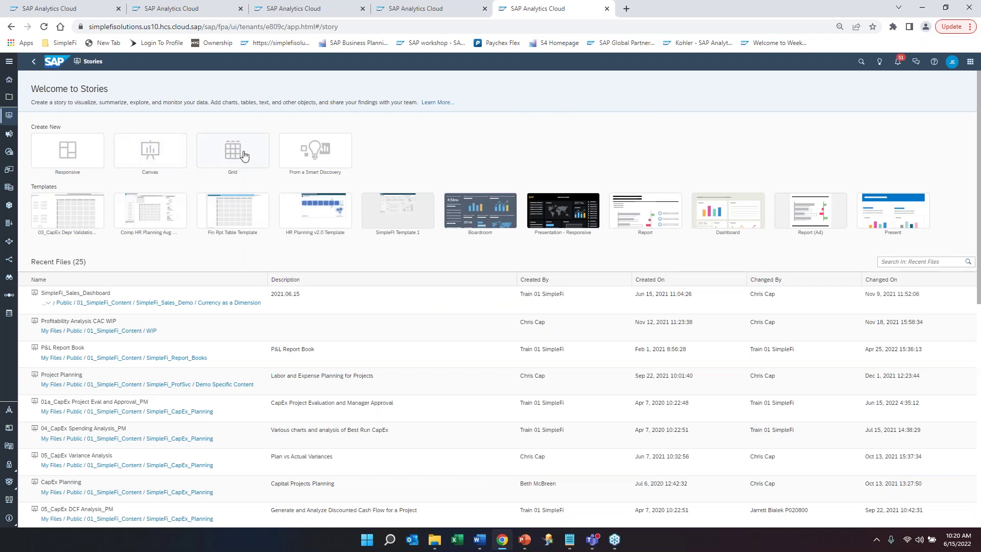
click(166, 161)
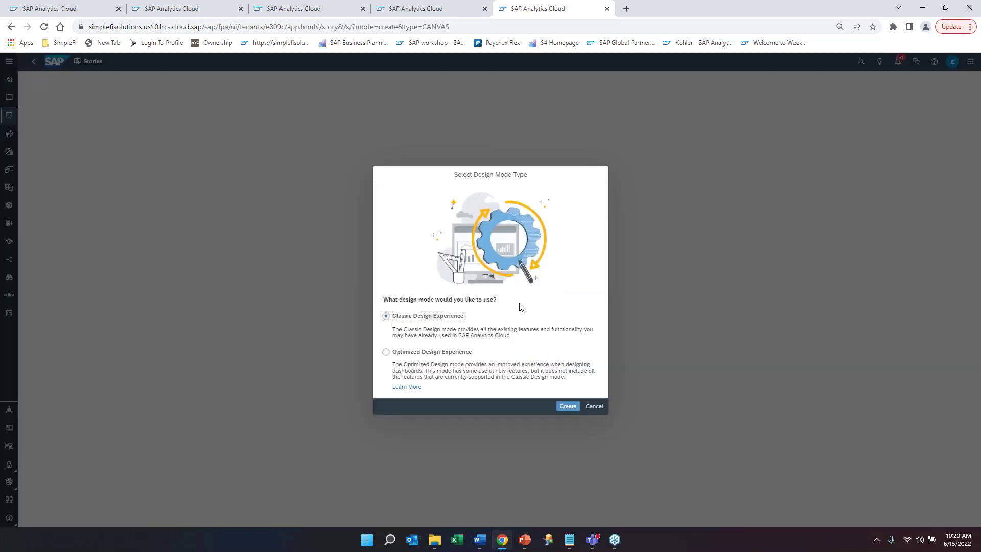
click(565, 406)
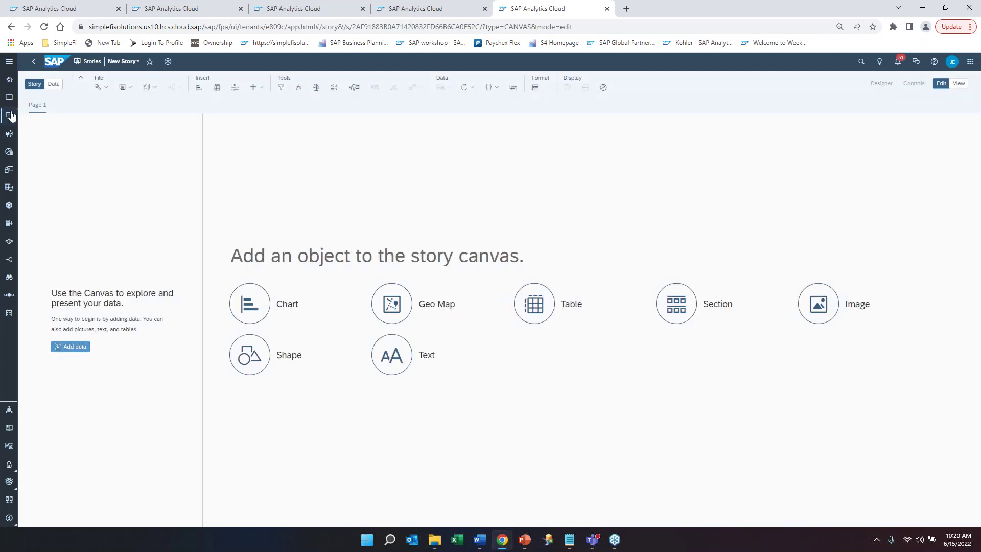
- Add data to the story from an existing model, searching for "PnL" and choosing PnL100_Admin000
click(74, 347)
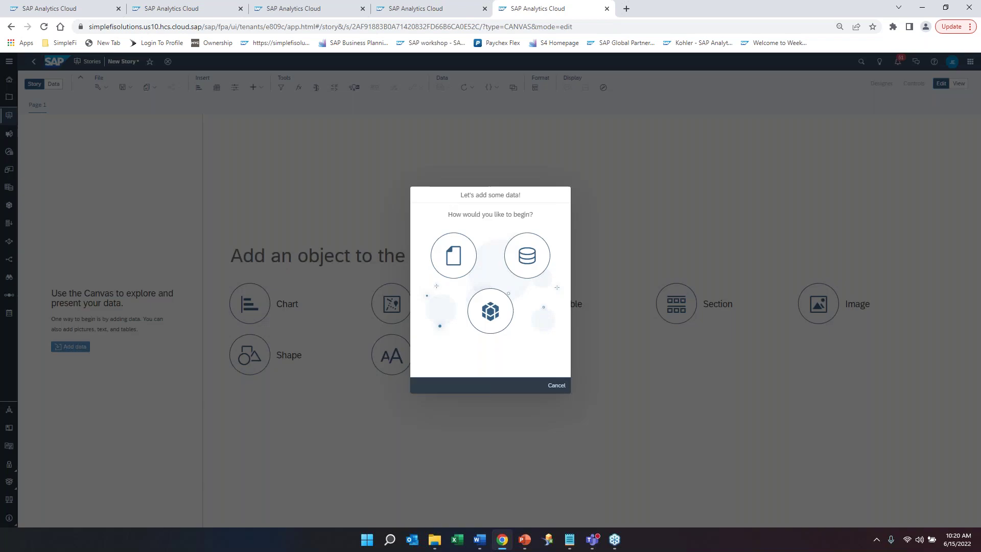
click(491, 315)
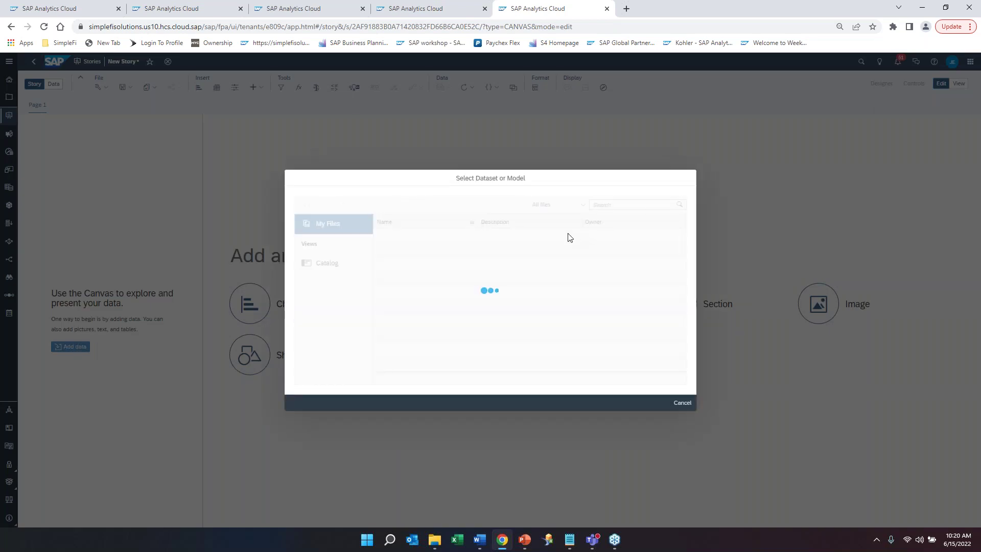
click(621, 207)
text(PnL)
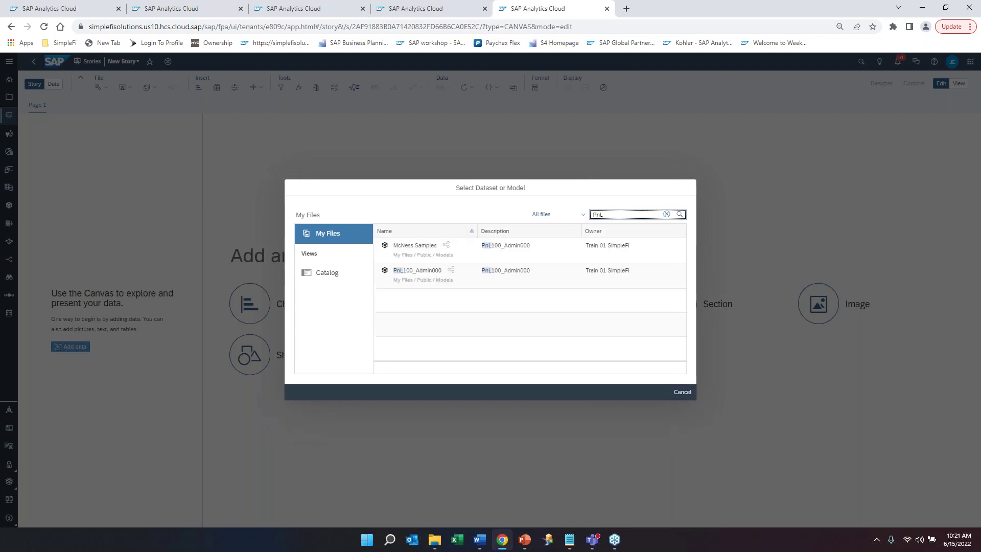
click(430, 274)
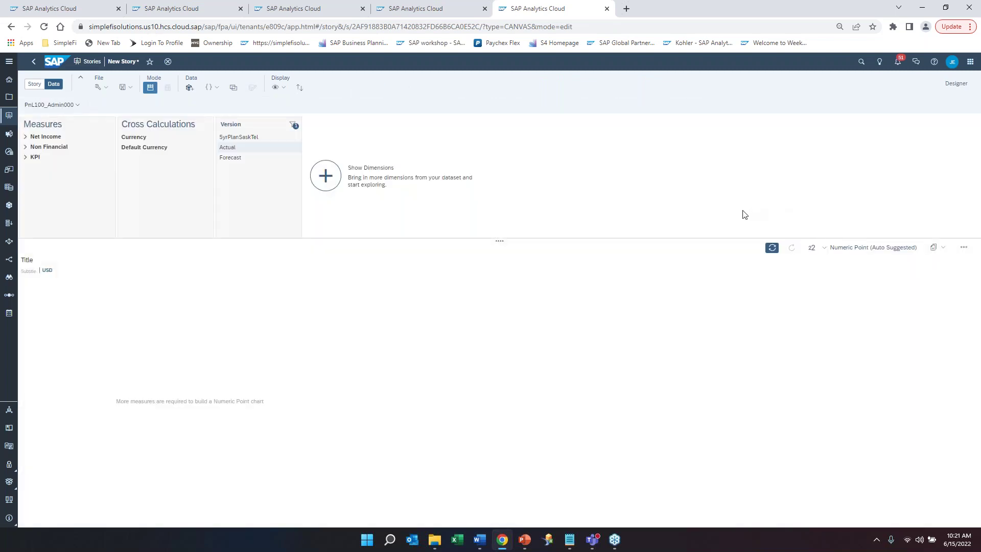
- Expand Net Income and Operating Income in the measures and chart Gross Margin for Actual
click(25, 137)
click(29, 147)
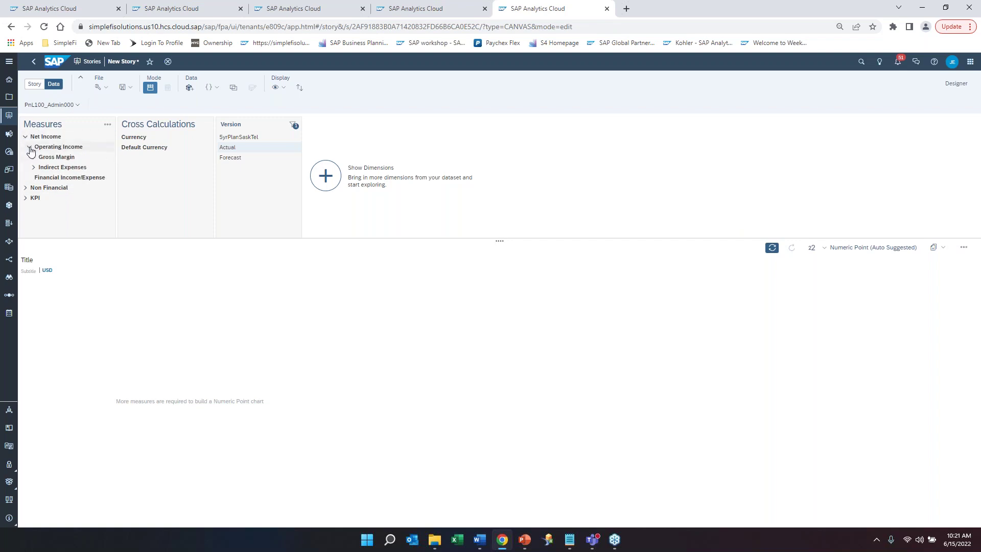
click(56, 157)
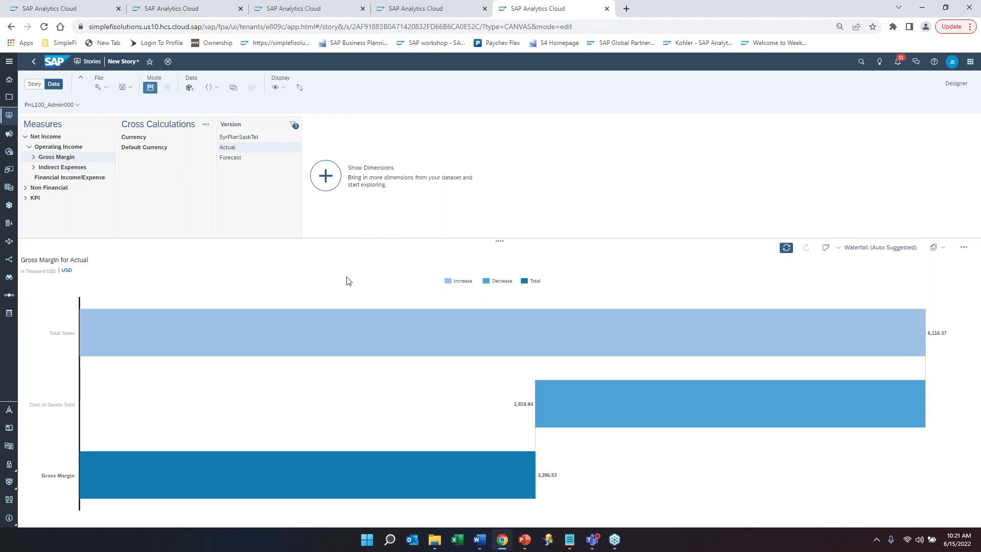
mouse_move(393, 331)
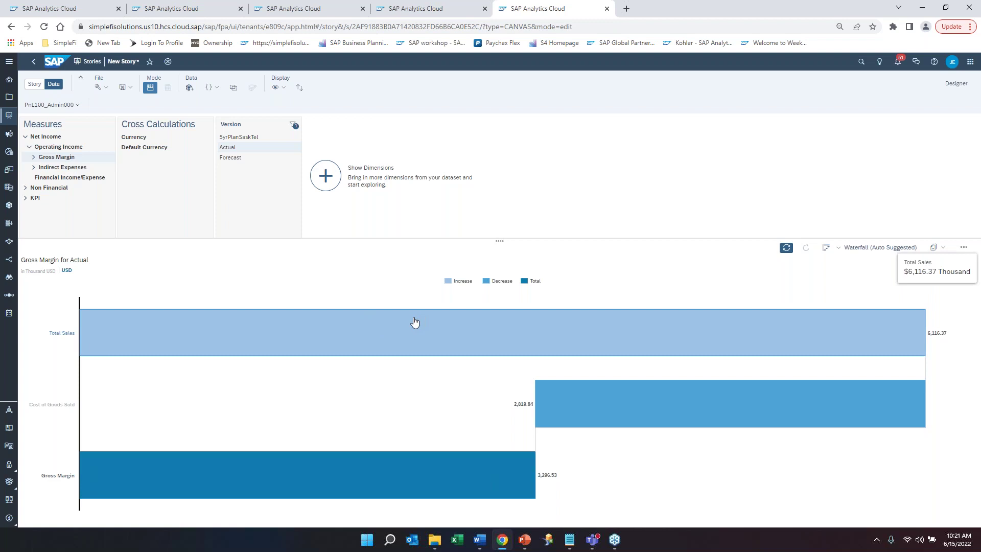
- Break the Gross Margin chart down by Version and include Forecast alongside Actual
click(231, 125)
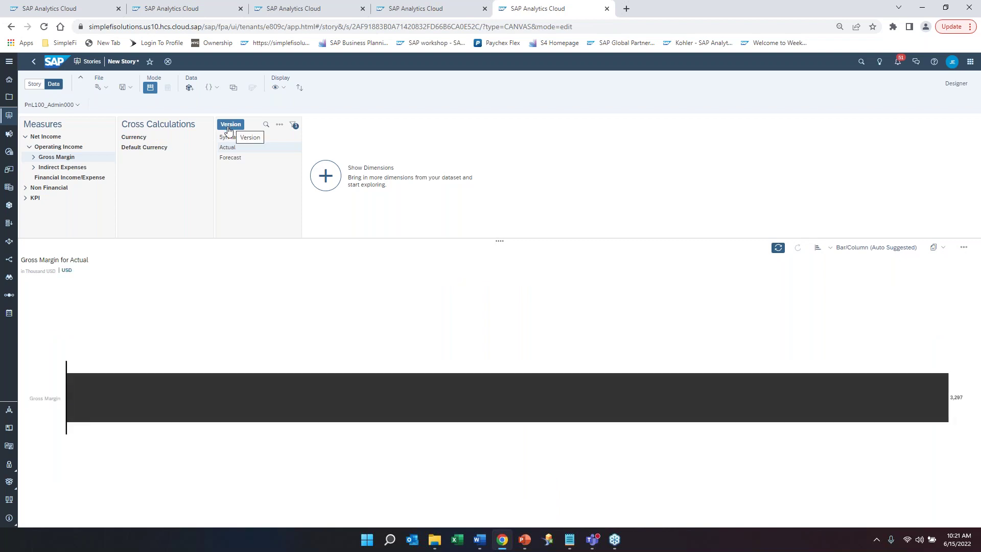
click(235, 158)
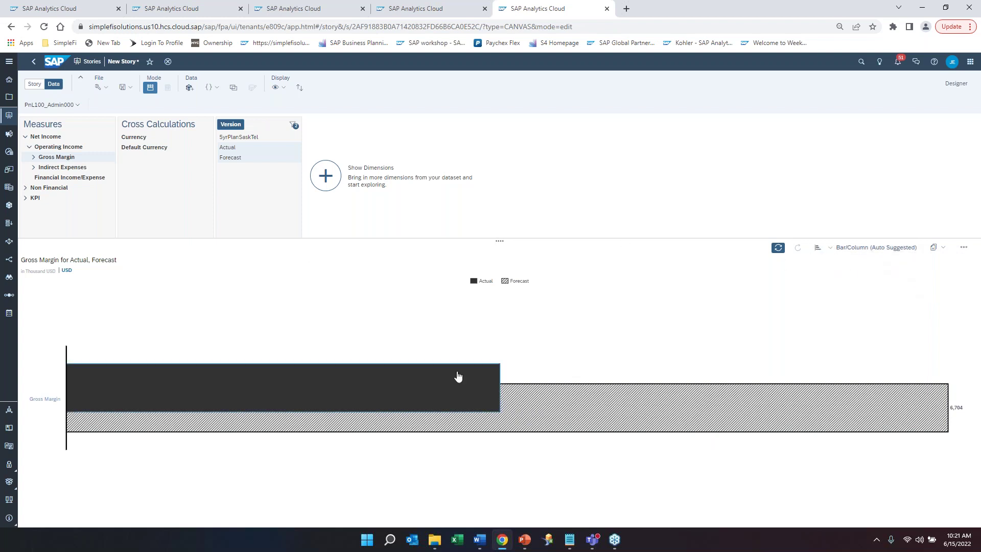
mouse_move(379, 396)
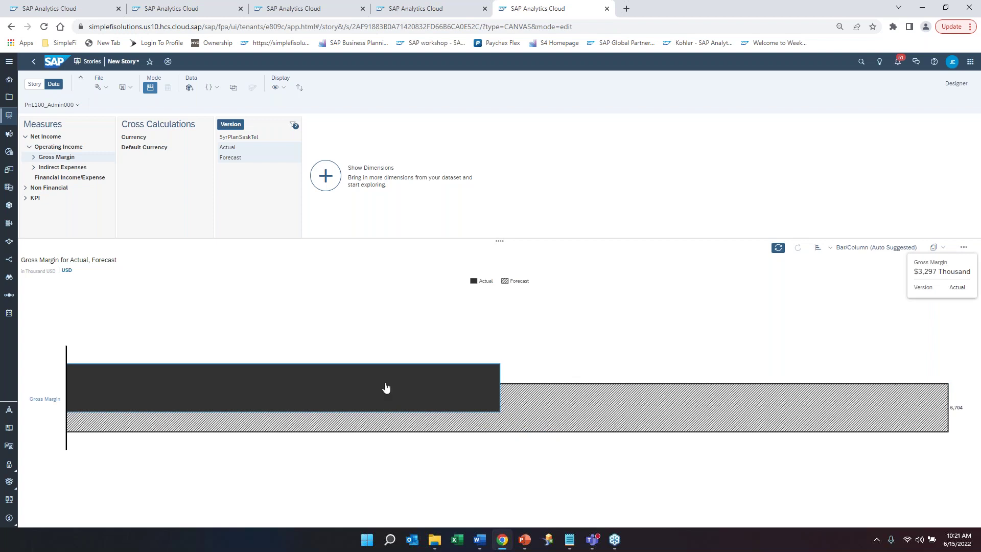
- Add the Products dimension to the Gross Margin chart and drill down from All Product Lines to the individual products
click(322, 177)
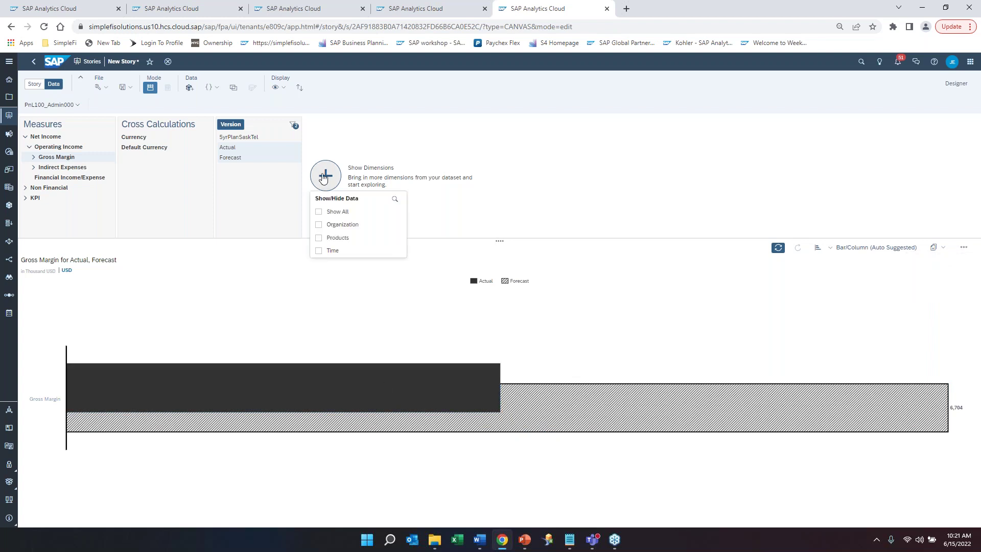
click(348, 239)
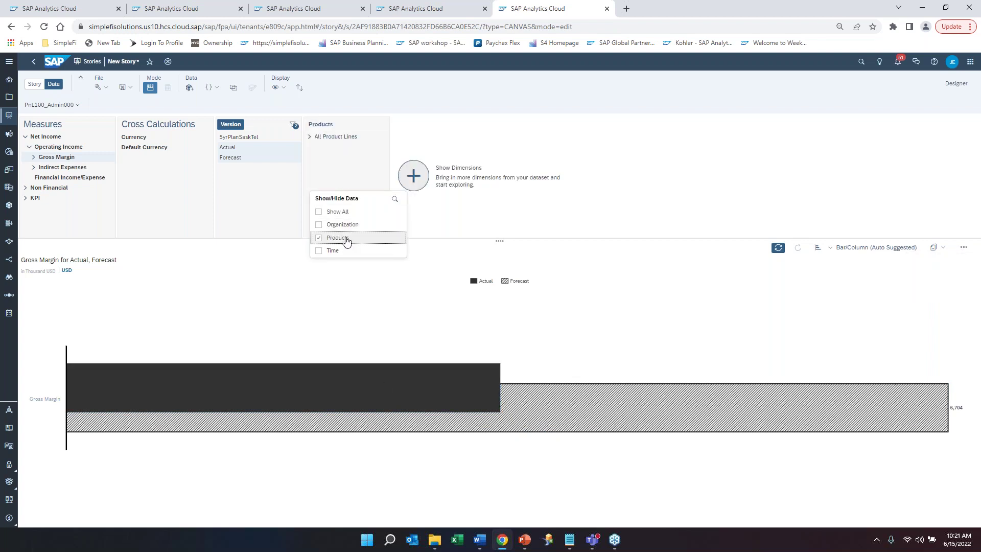
click(317, 126)
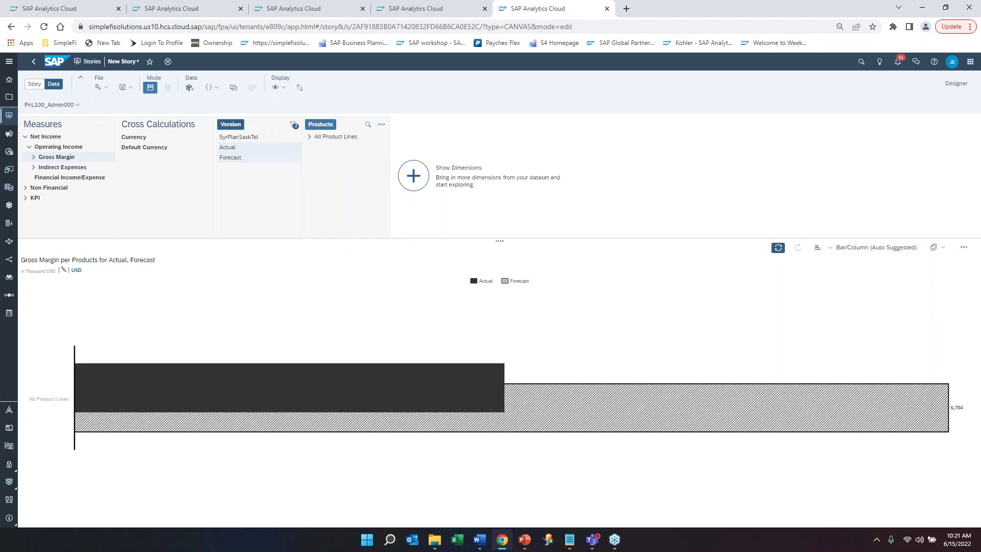
click(380, 390)
click(428, 373)
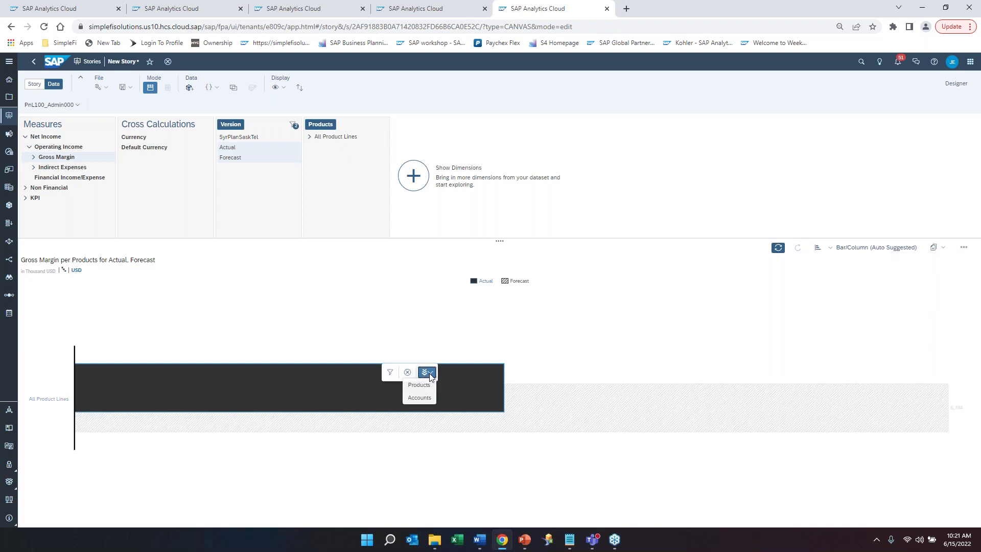
click(420, 385)
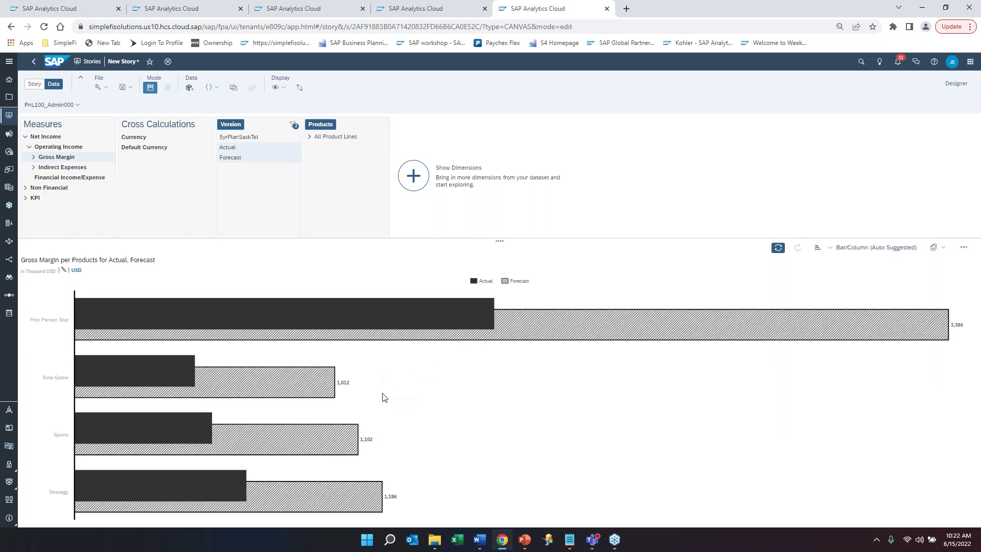
- Show the Organization dimension, expand World and filter the chart to North America and South America
click(414, 177)
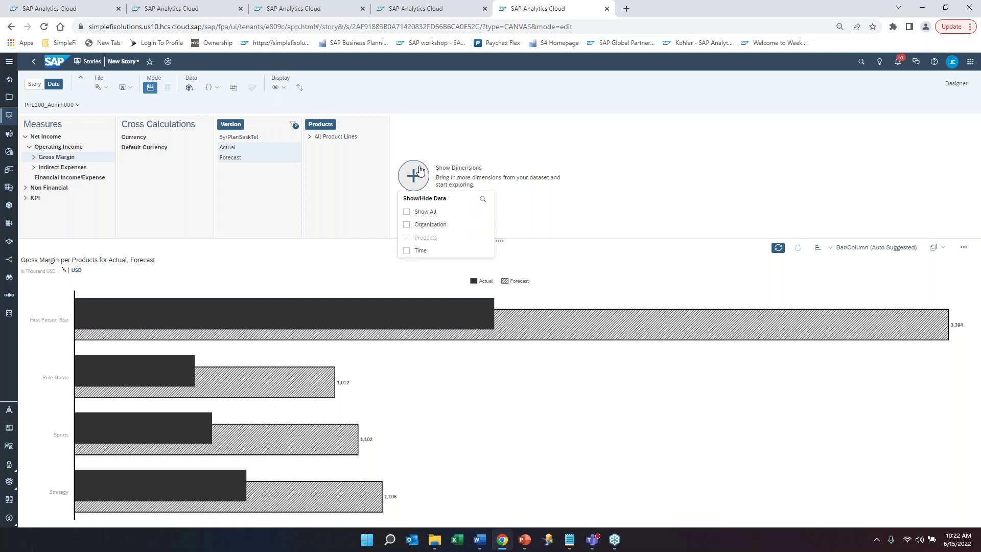
click(431, 224)
click(342, 219)
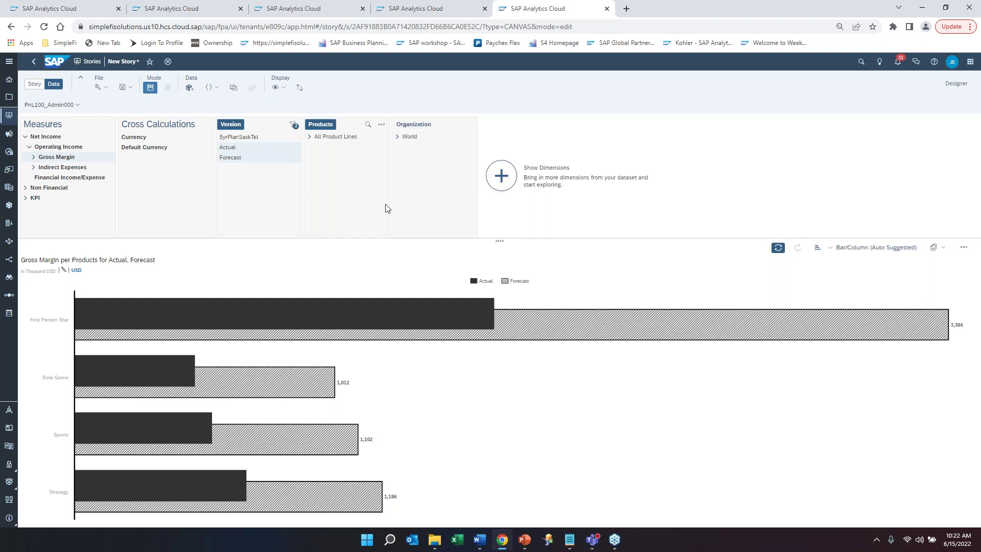
click(396, 139)
click(431, 152)
ctrl+click(429, 158)
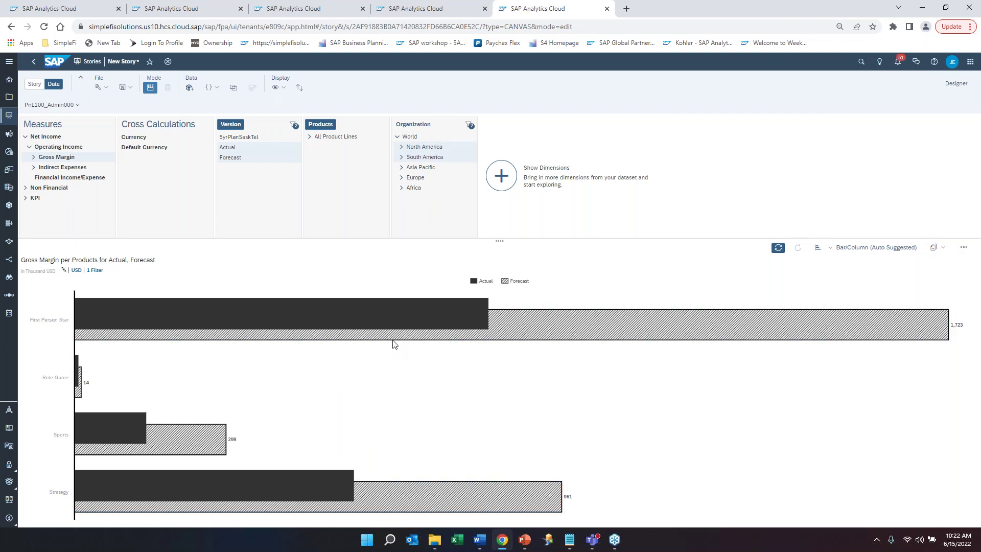
mouse_move(376, 335)
- Copy the chart to a new canvas page and move it down to leave space above for a heading
click(942, 252)
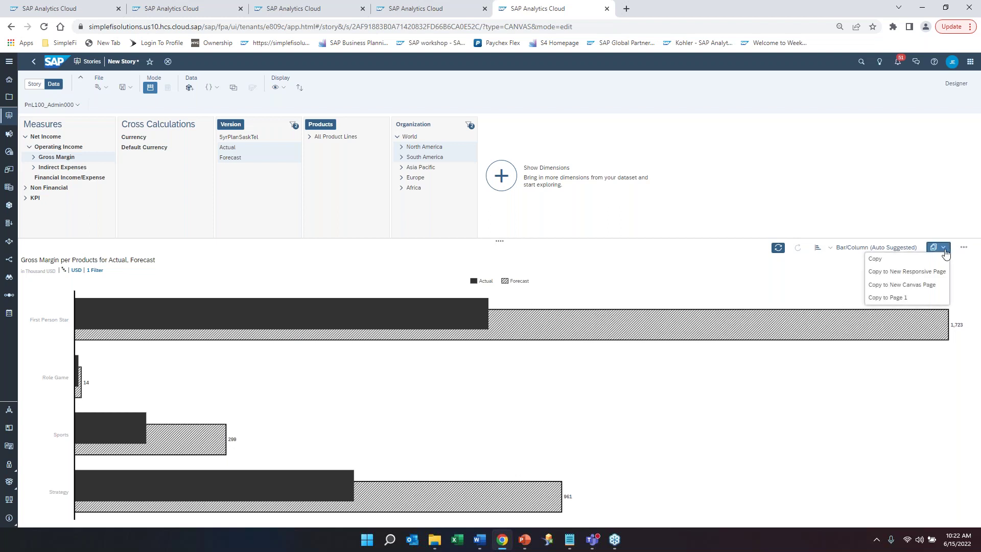
click(914, 285)
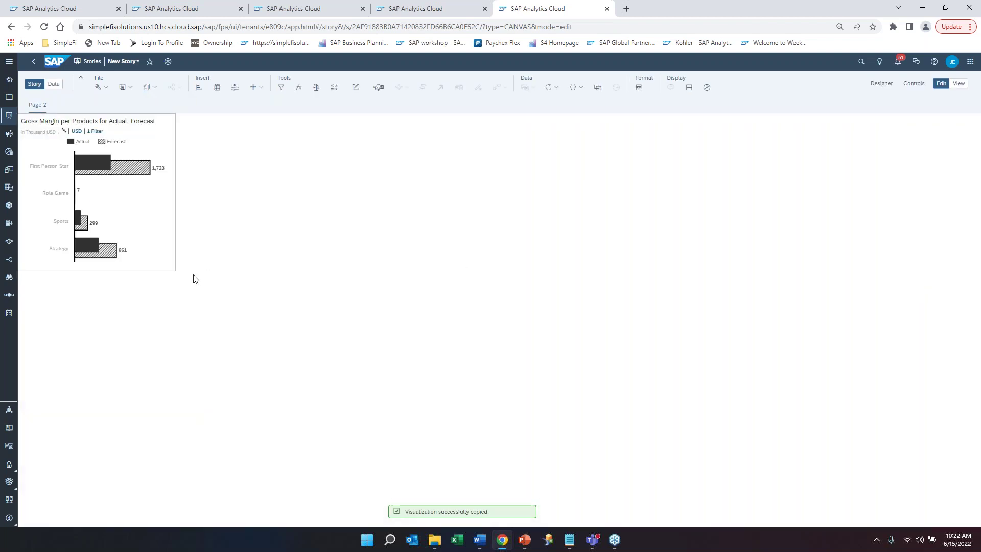
drag(164, 271, 162, 297)
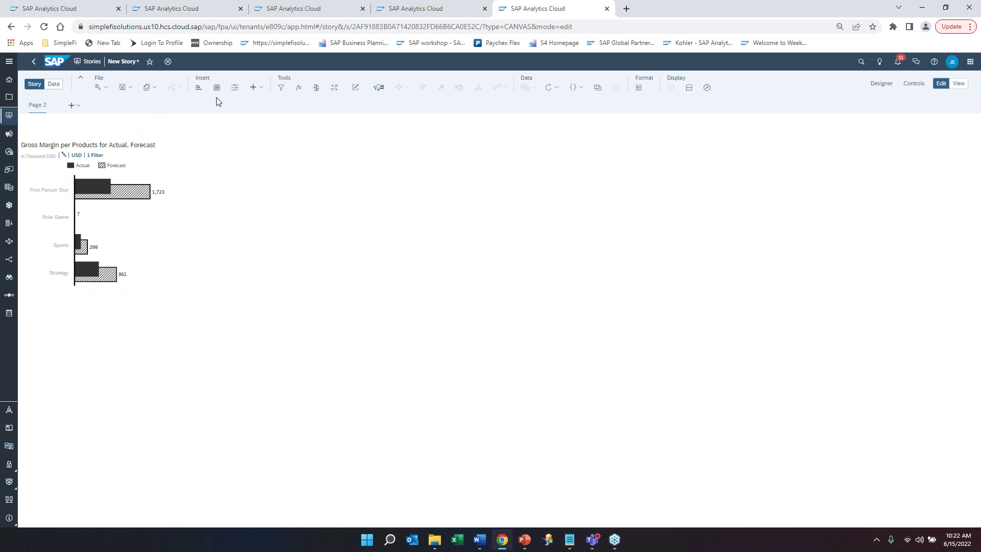
- Insert a text box above the chart reading "Americas - GM by Product"
click(258, 88)
click(276, 151)
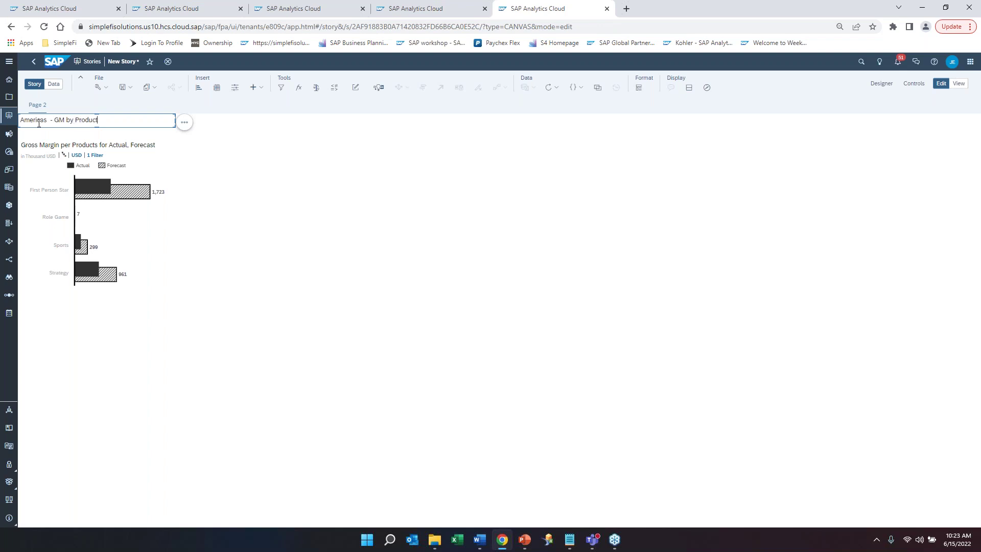
right_click(136, 121)
mouse_move(153, 127)
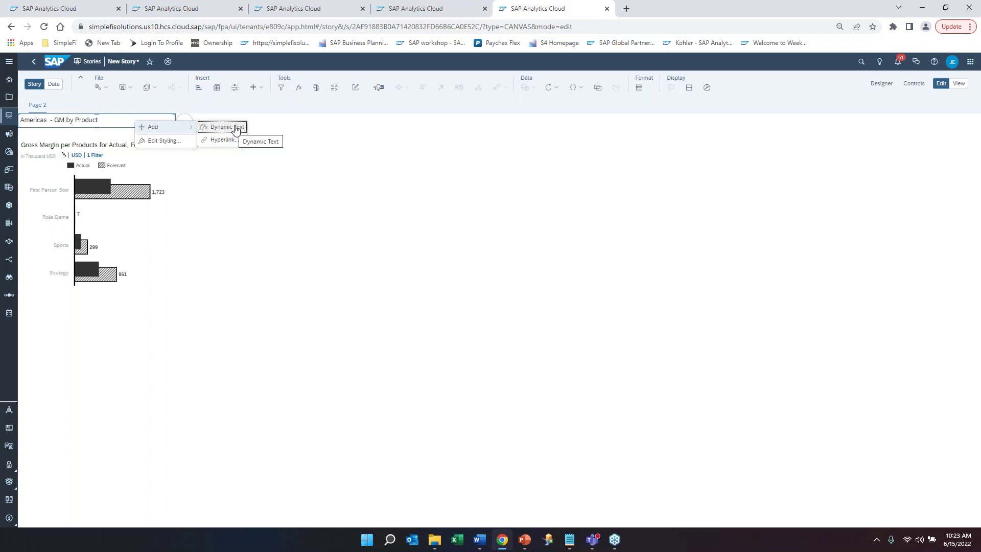
click(284, 198)
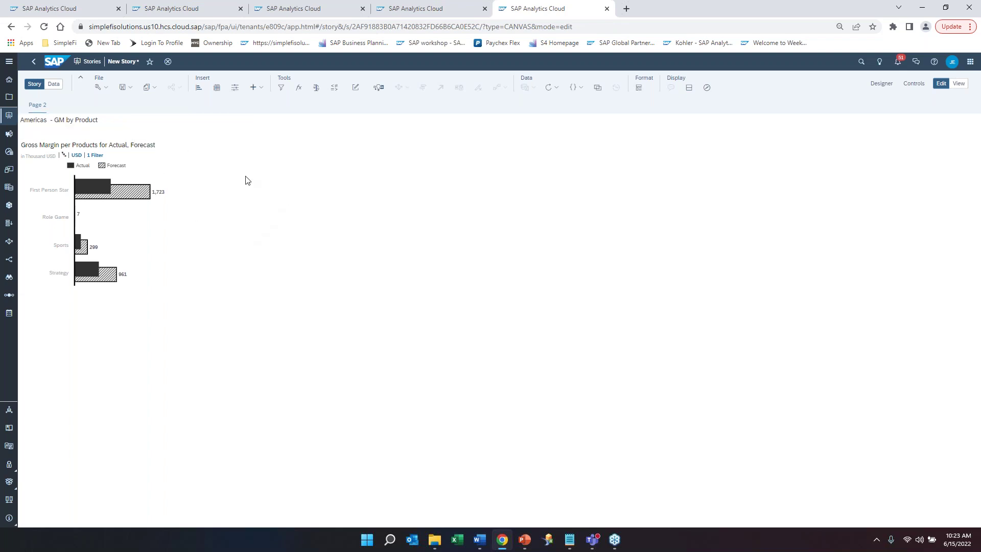
- Insert a table beside the Gross Margin chart with totals and parent nodes arranged below, and widen it
click(217, 87)
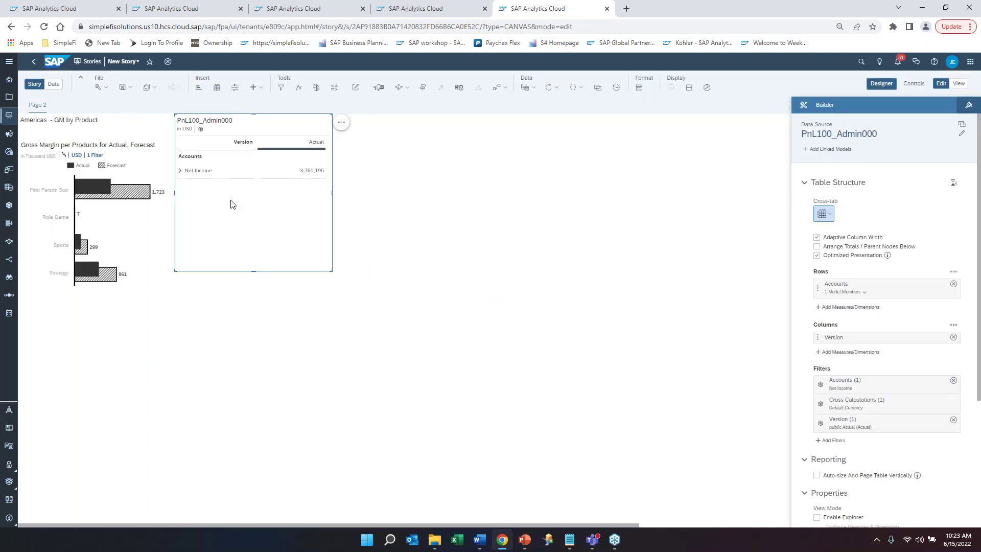
click(814, 246)
click(138, 249)
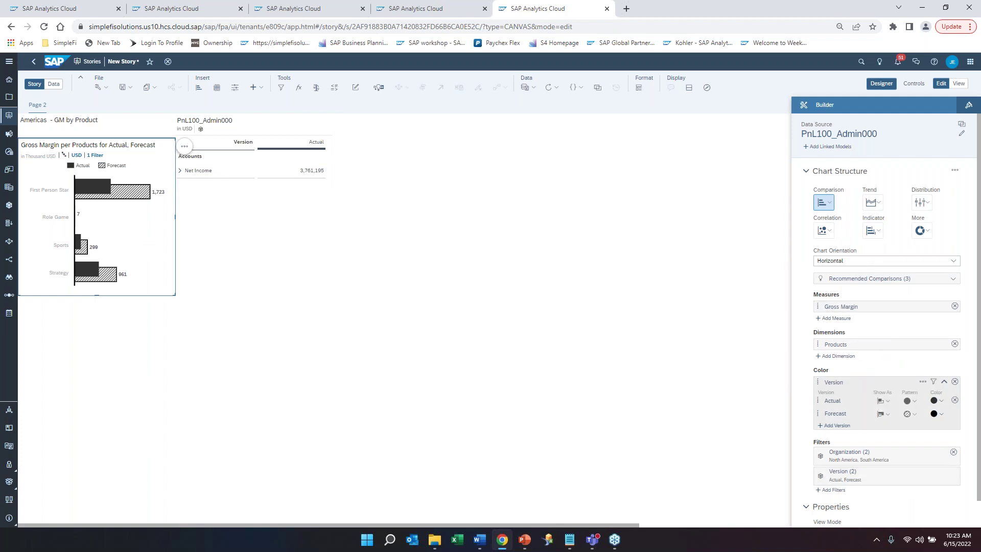
click(248, 188)
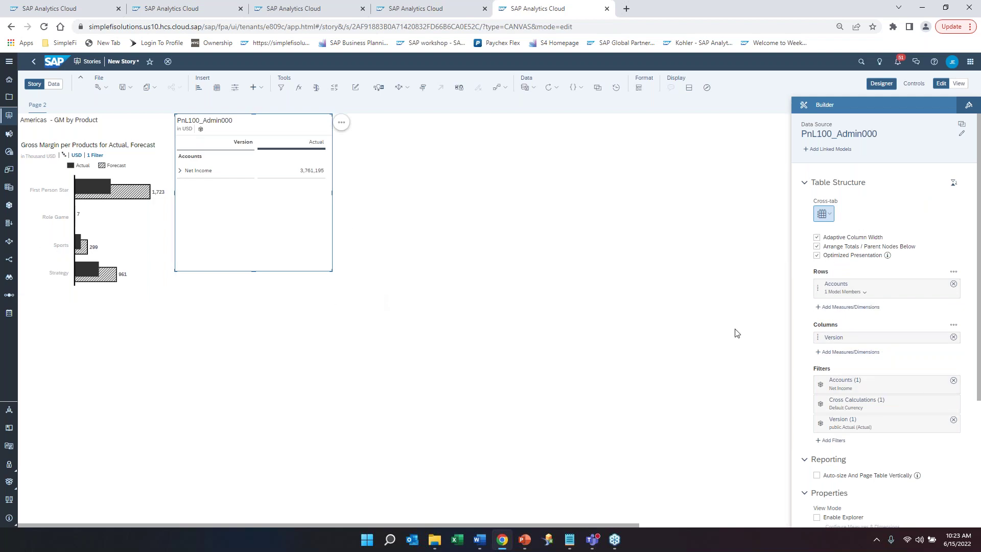
drag(309, 275, 403, 289)
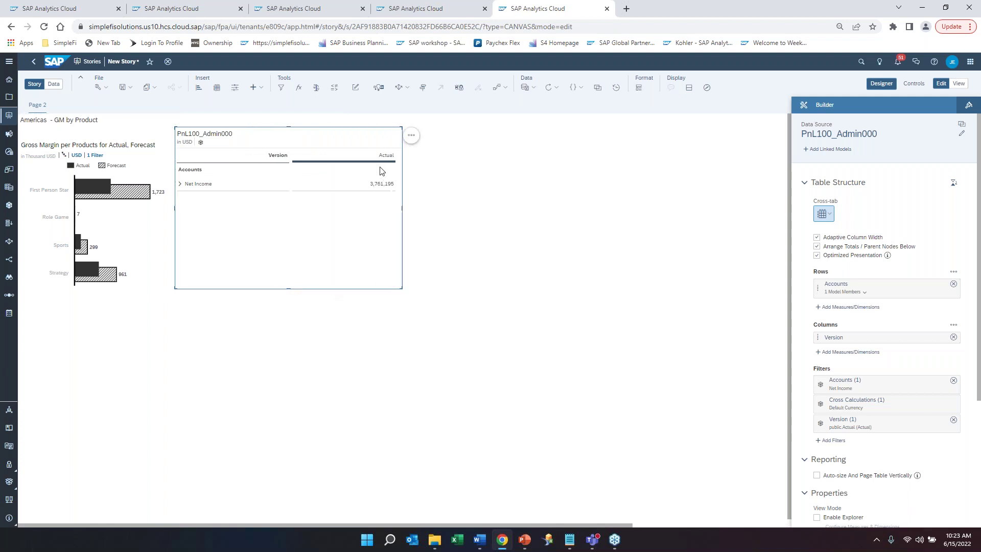
right_click(377, 154)
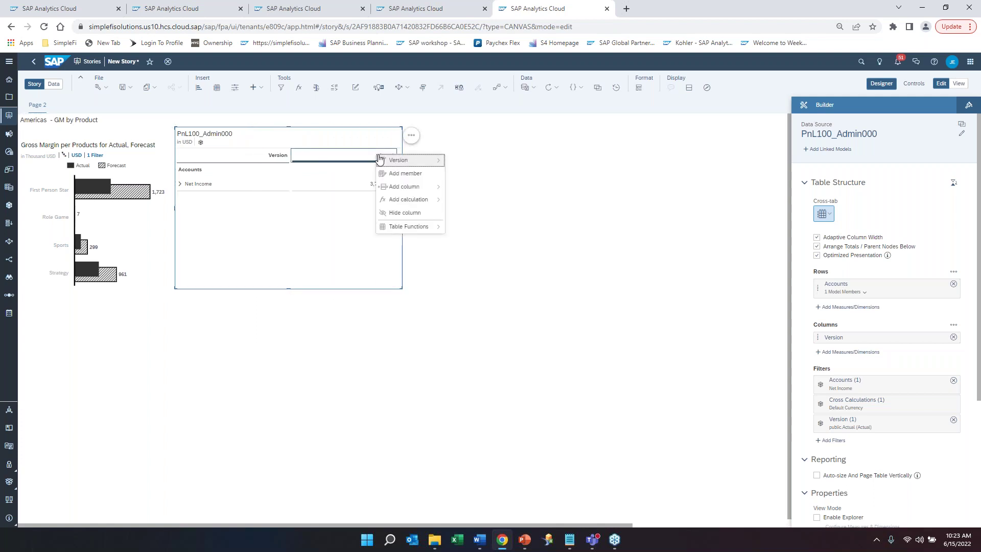
mouse_move(415, 186)
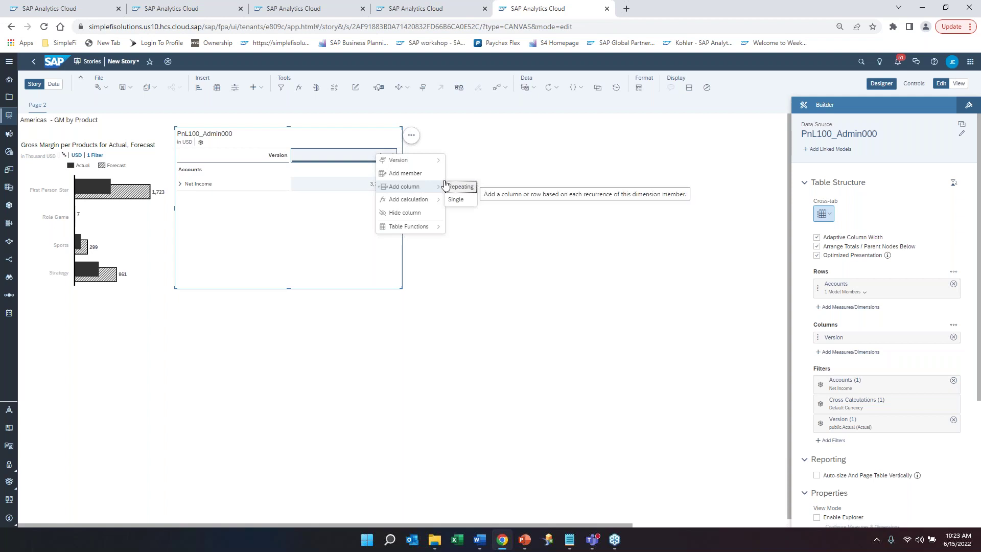
click(367, 162)
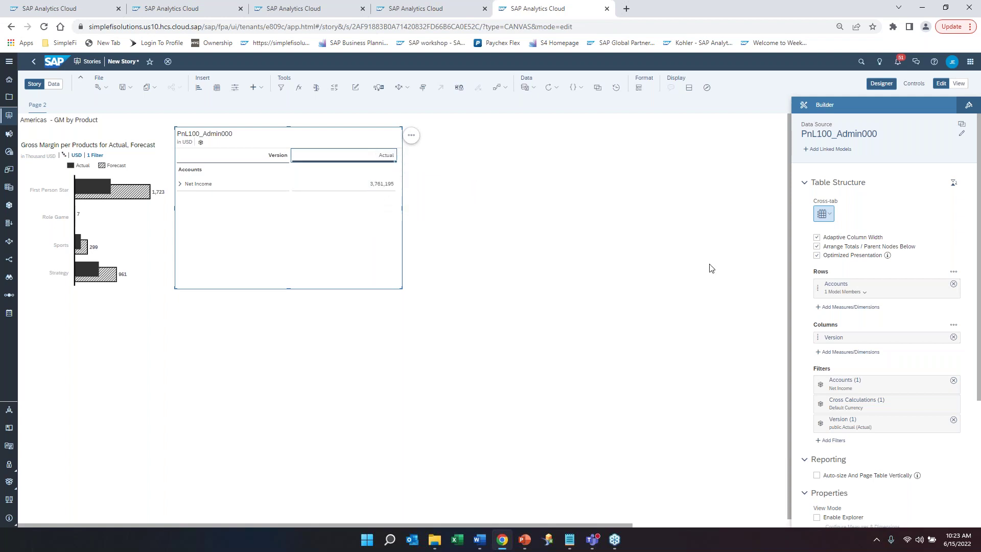
- Expand Net Income and Operating Income in the table, and hide the Financial Income/Expense and Net Income rows
click(197, 185)
click(201, 185)
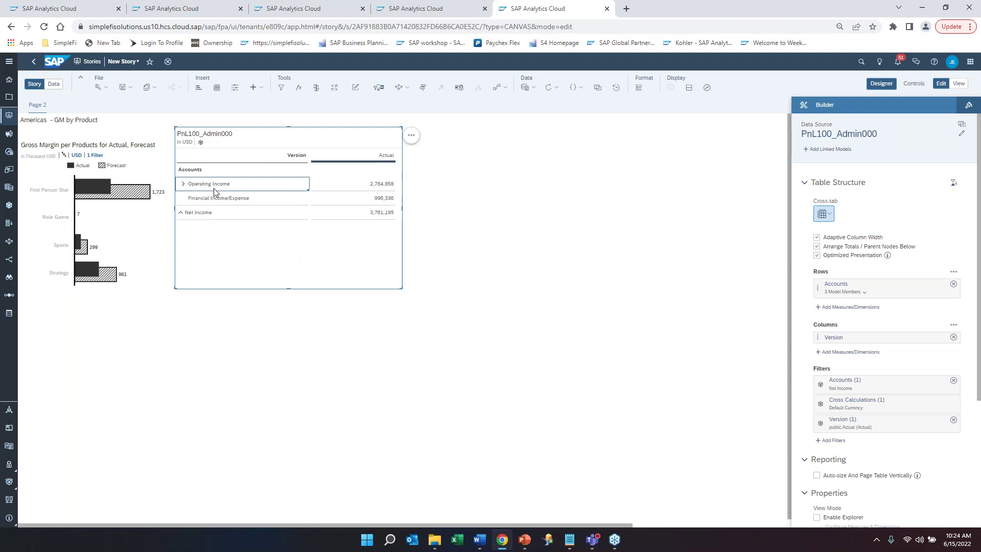
click(183, 185)
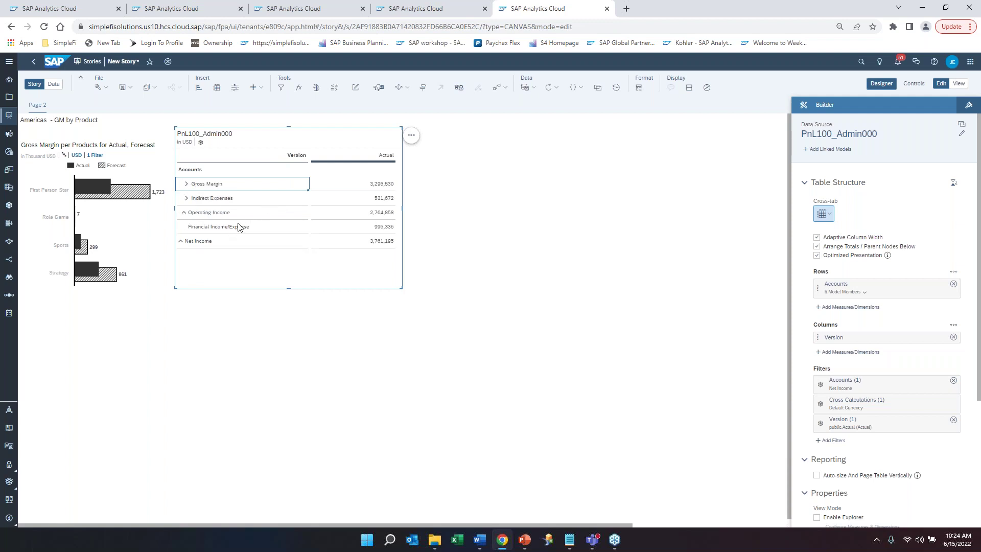
click(240, 228)
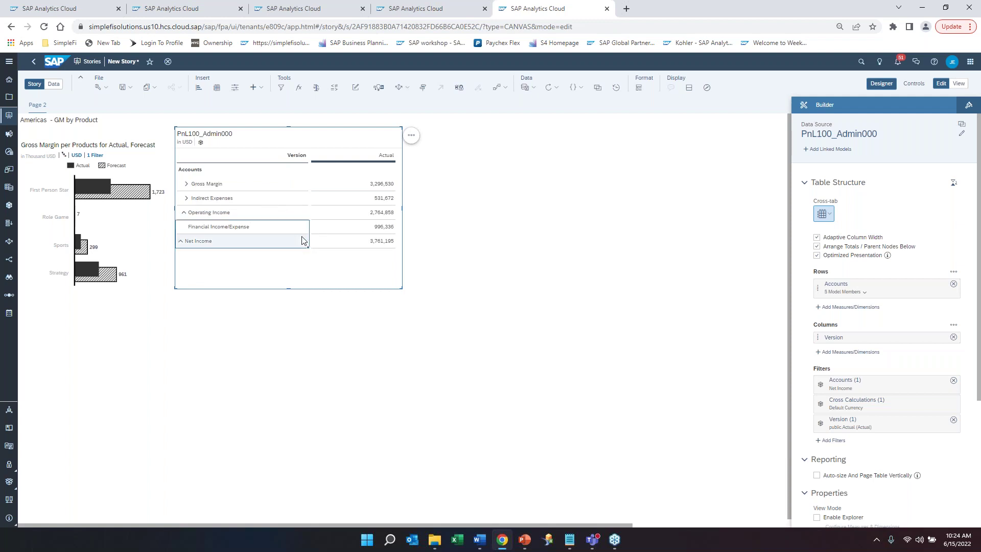
right_click(346, 240)
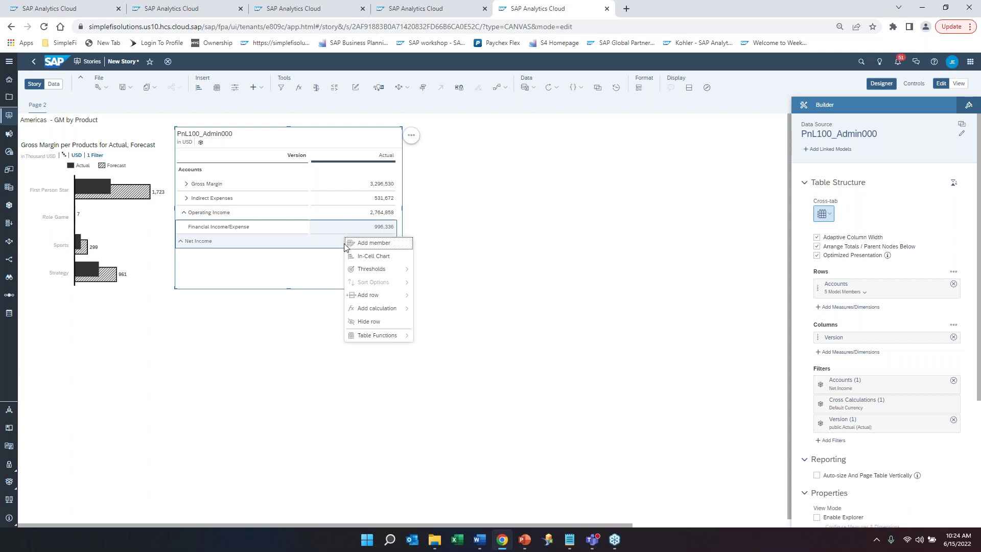
click(393, 327)
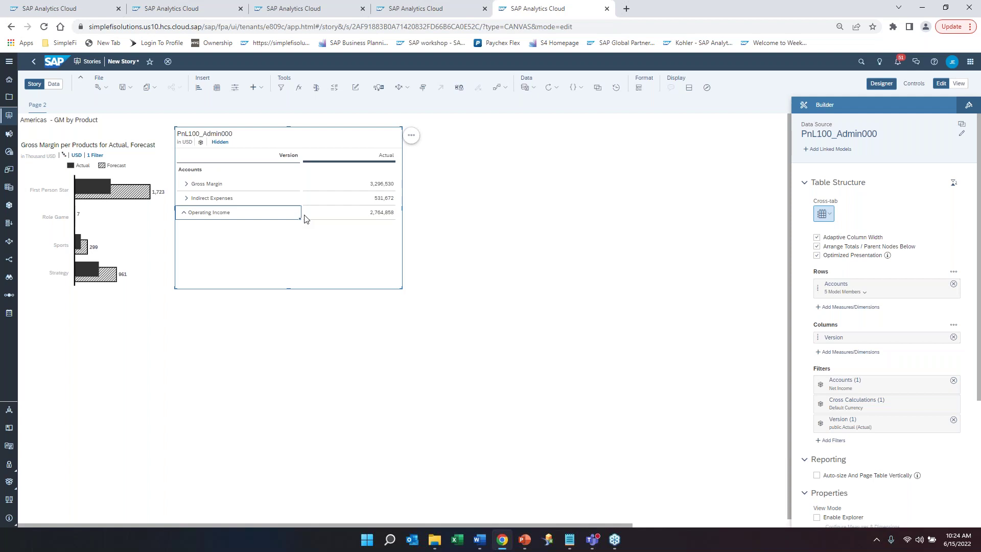
- Add the Forecast version next to Actual in the table's columns
click(380, 157)
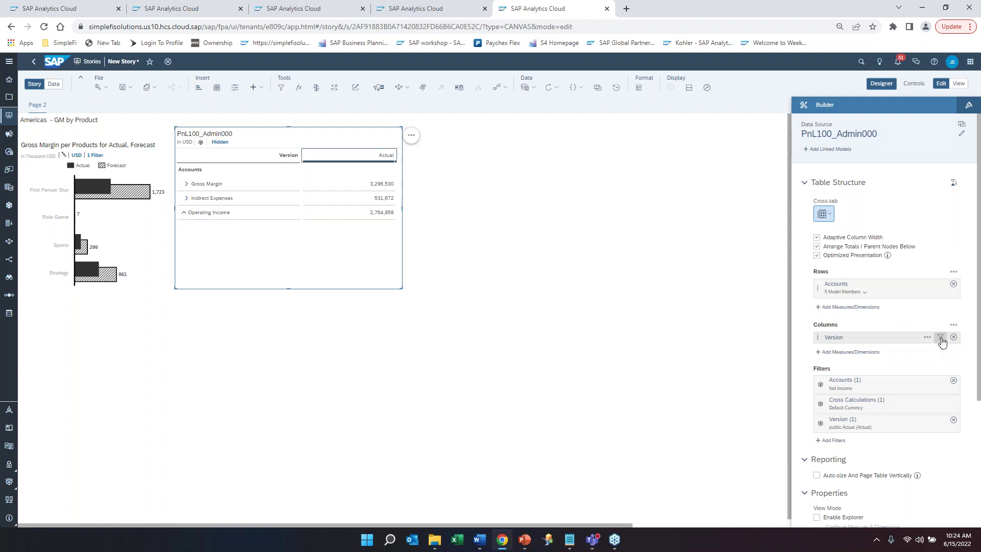
click(941, 338)
click(364, 289)
click(640, 403)
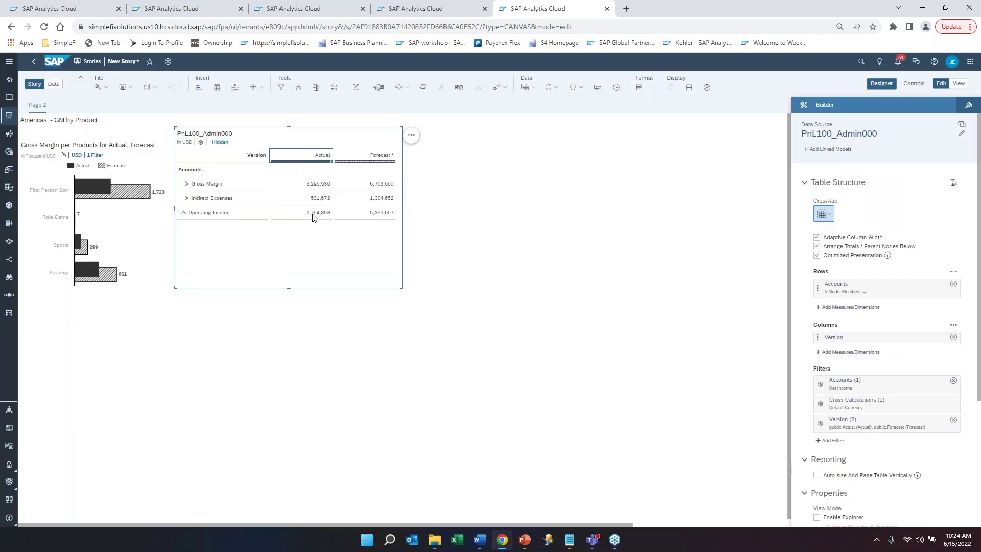
- Add a repeating column after Forecast and name it "Variance"
click(366, 159)
right_click(372, 158)
mouse_move(417, 192)
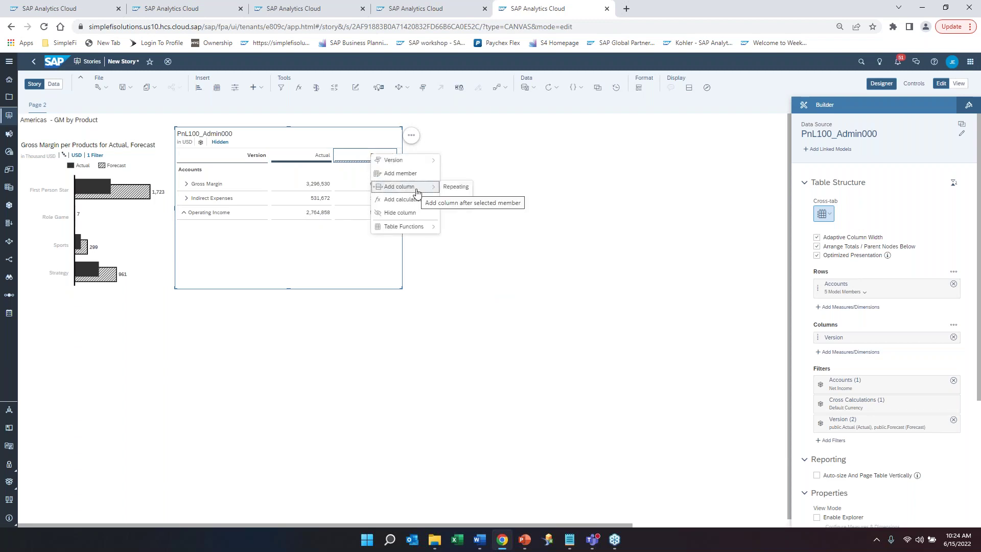
click(466, 192)
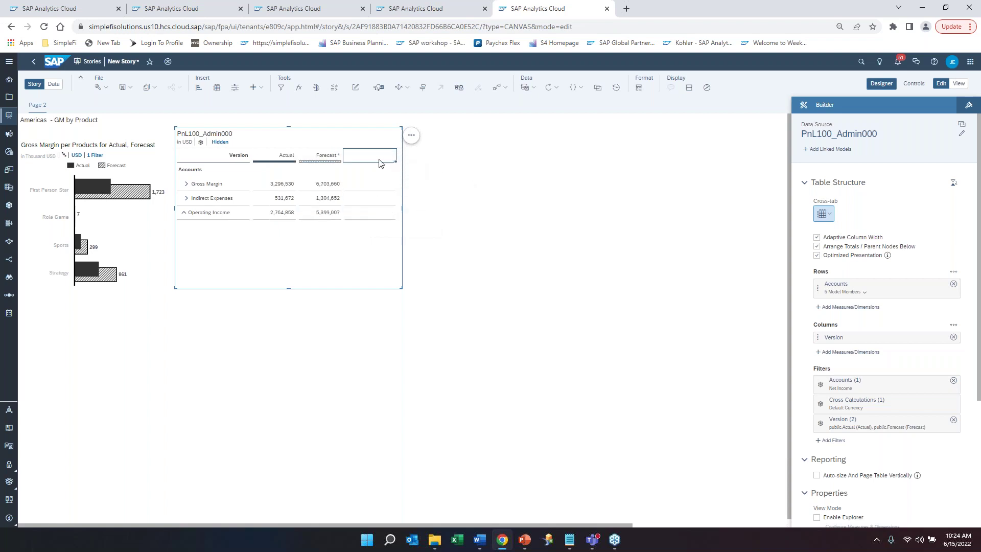
text(Variance)
key(Return)
- Define the Variance column with a formula that subtracts Forecast from Actual
click(376, 158)
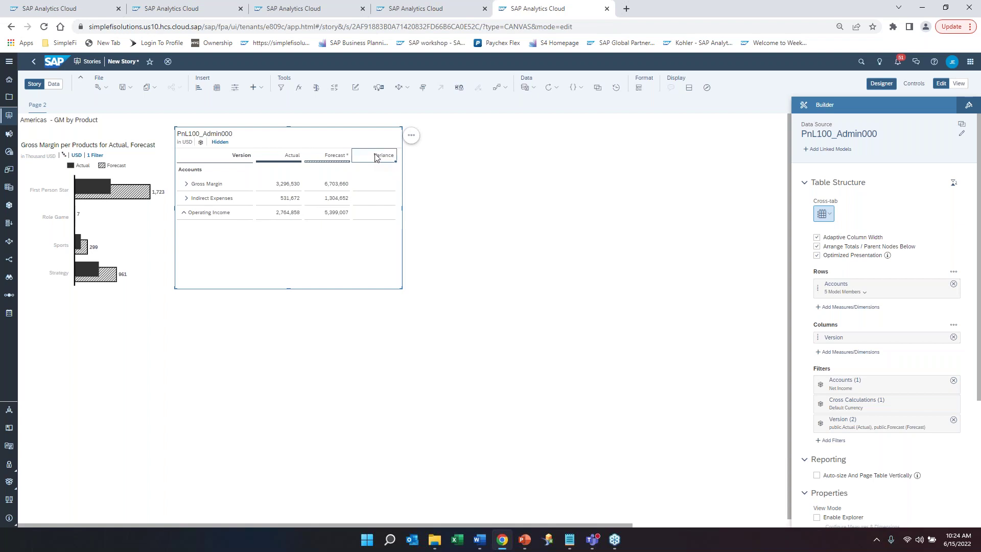
text(=)
click(285, 160)
text(-)
click(328, 157)
key(Return)
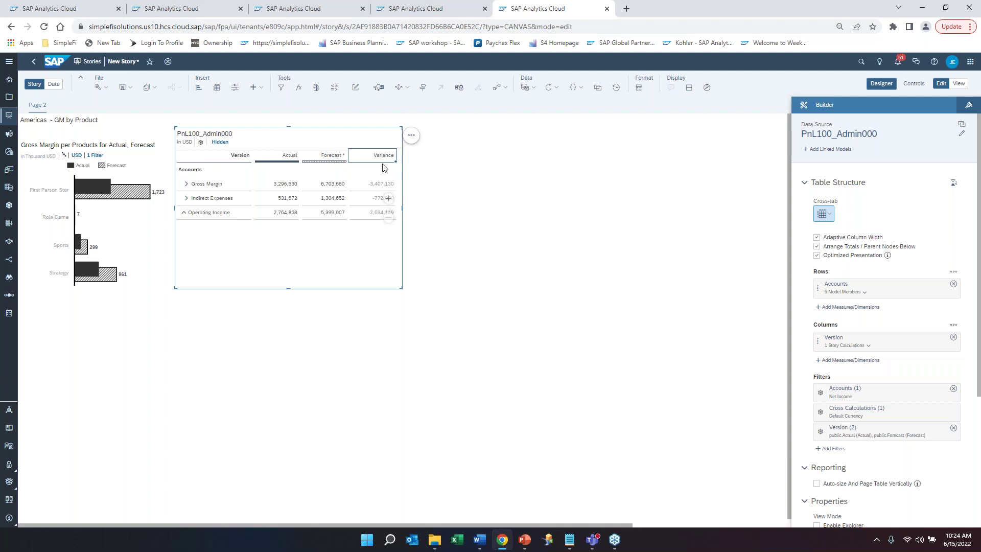
- Show the column and row headers on the table
click(411, 135)
mouse_move(505, 278)
click(583, 296)
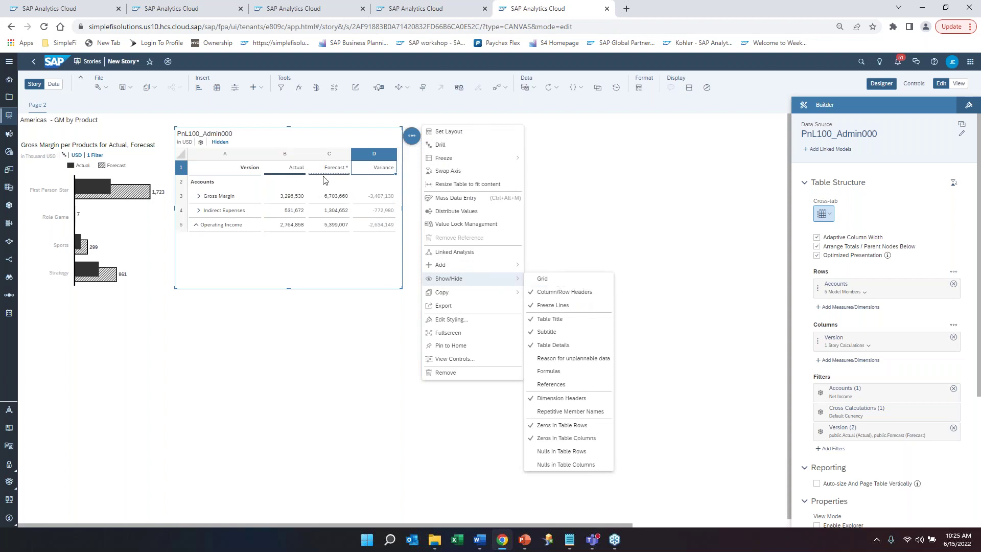
click(327, 200)
click(359, 199)
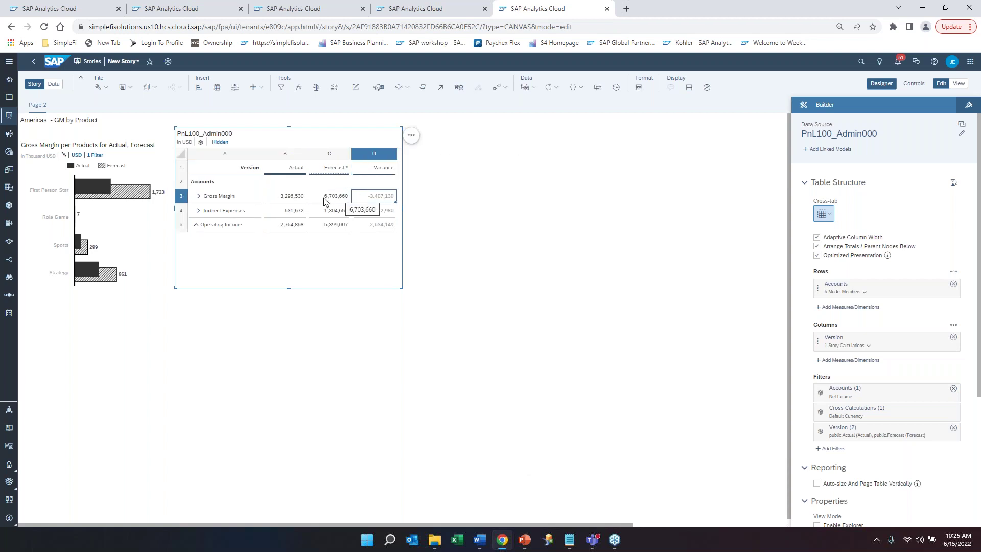
- Expand Gross Margin in the table to its Total Sales and Cost of Goods Sold rows
click(196, 206)
click(199, 196)
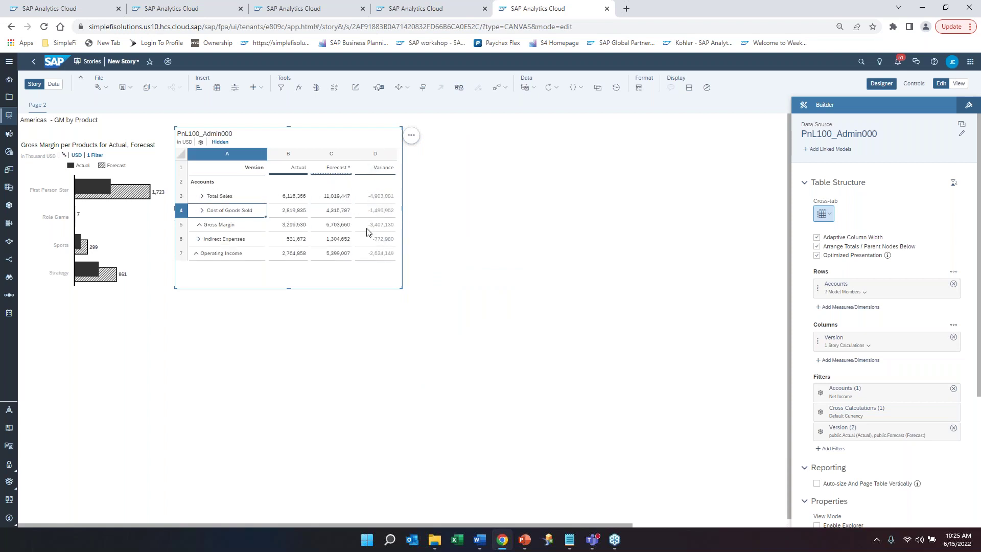
click(237, 199)
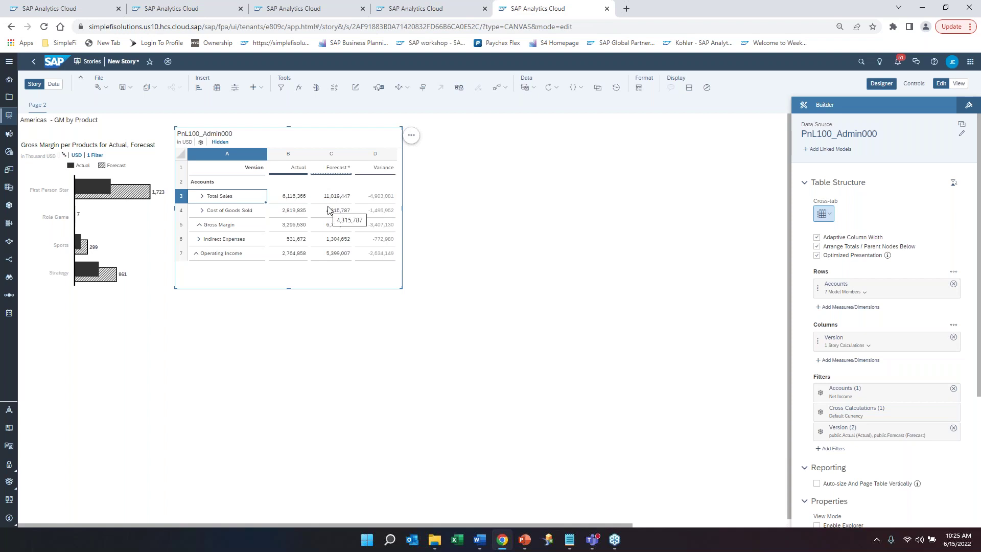
click(288, 196)
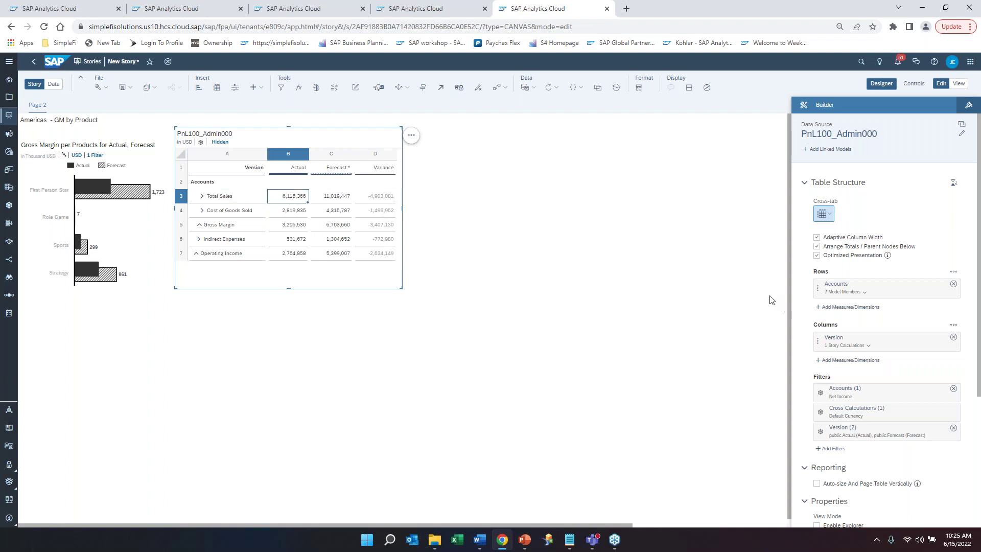
- Add the Time dimension to the table columns and place it above Version
click(851, 361)
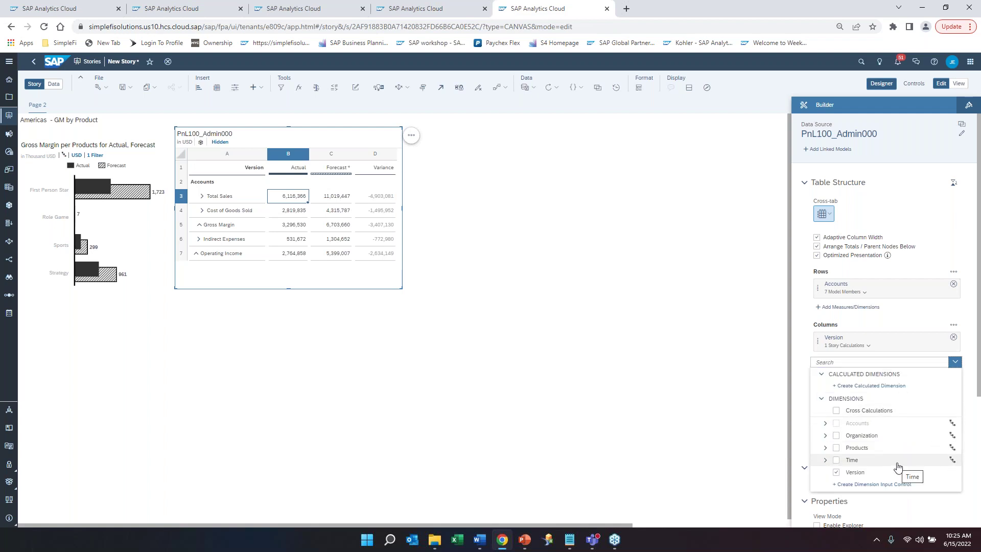
click(897, 464)
click(799, 351)
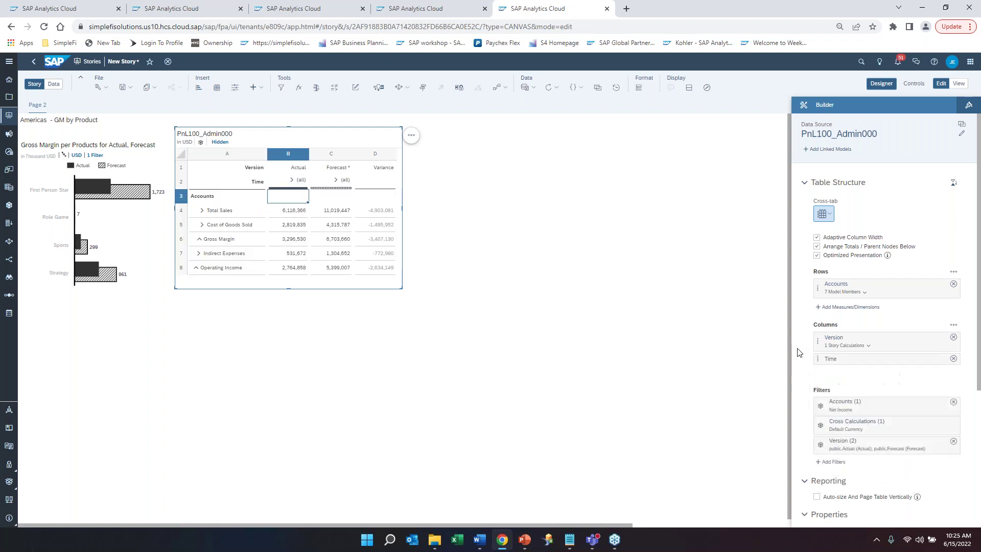
drag(855, 365, 861, 332)
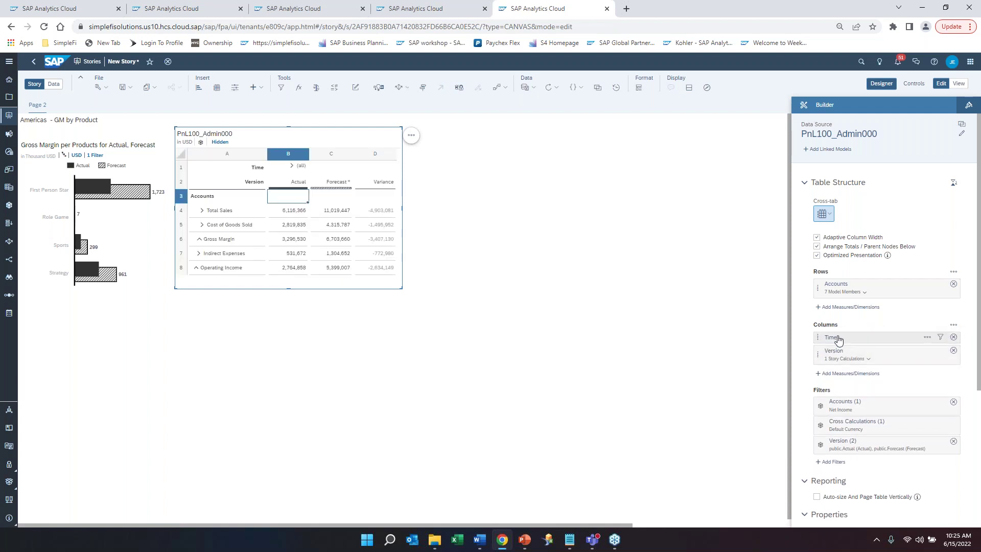
- Expand the Time column heading into individual years and enlarge the table to fit more of the yearly columns
click(291, 166)
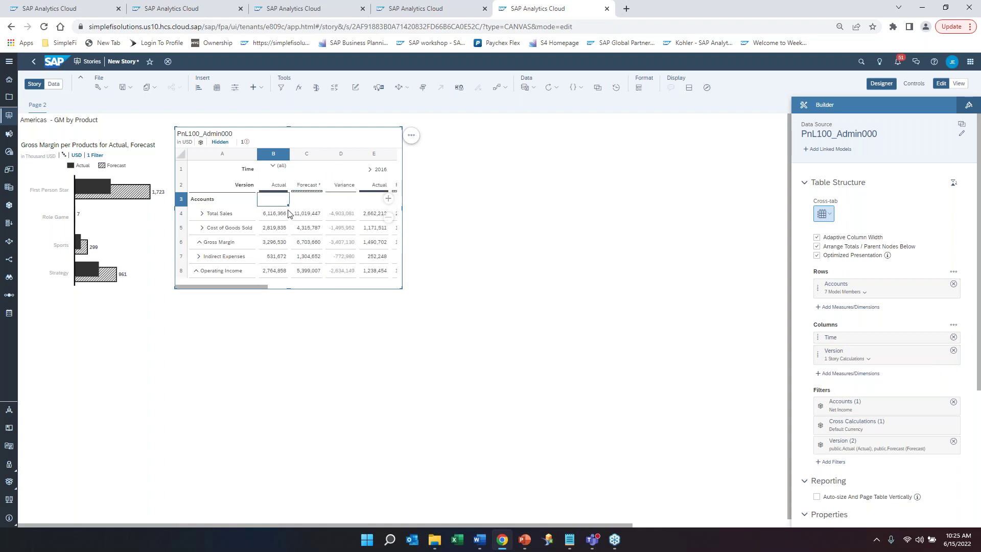
drag(404, 291, 659, 307)
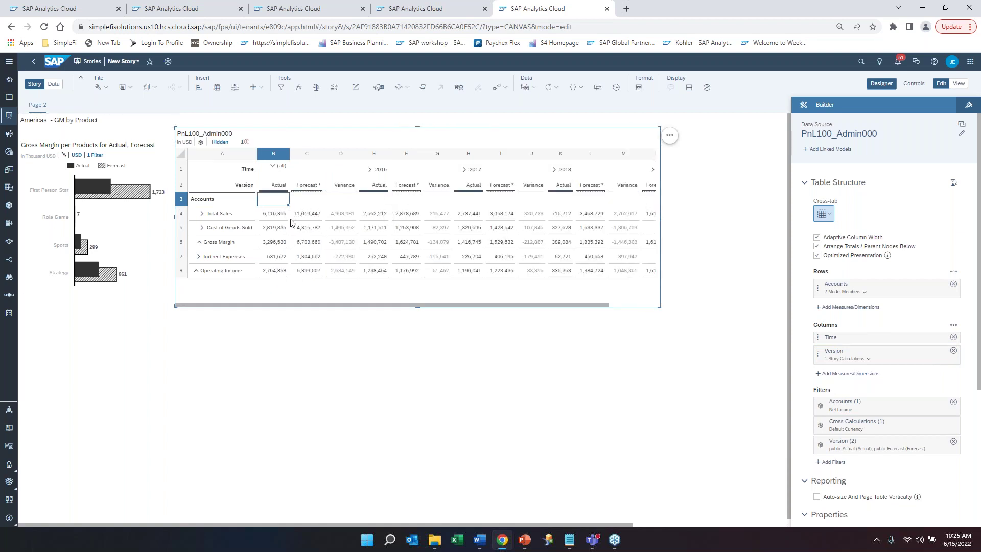
click(278, 217)
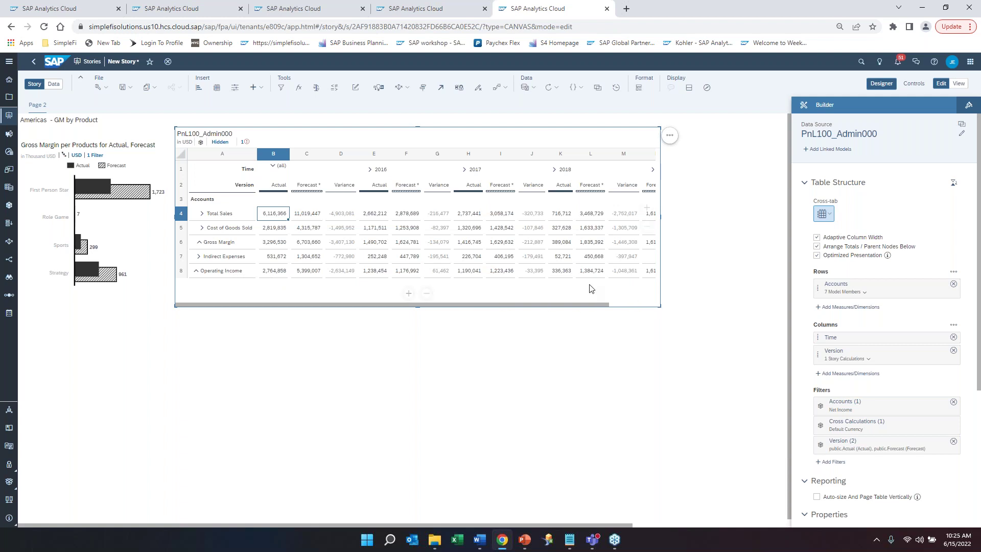
click(339, 185)
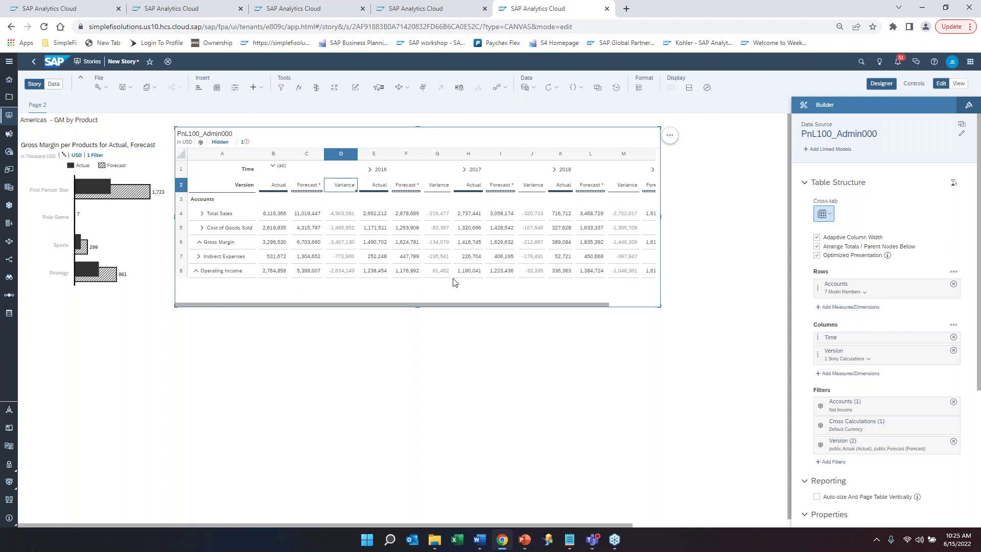
- Start a new calculated measure on the table's Accounts rows and name it "Op Inc %"
mouse_move(349, 304)
mouse_move(875, 355)
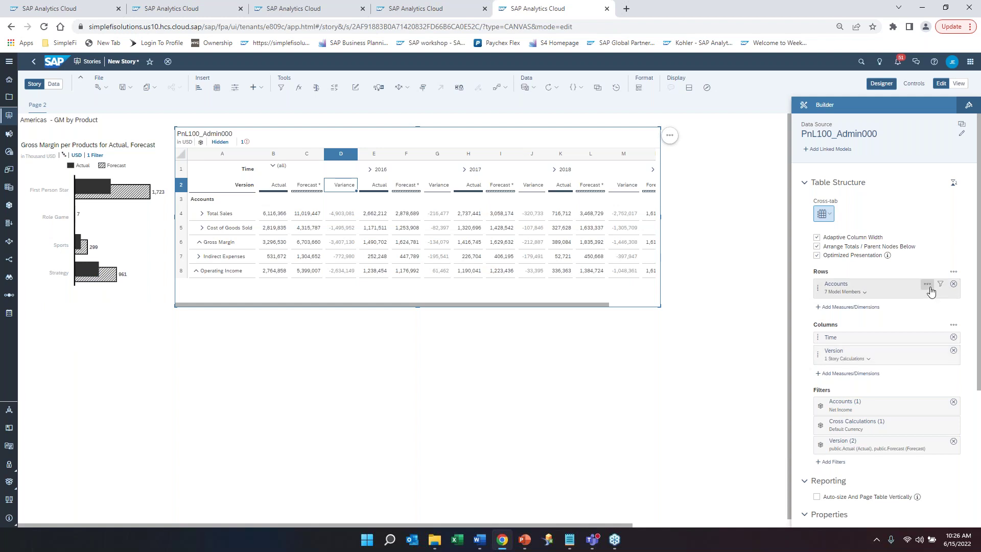
click(927, 284)
click(870, 309)
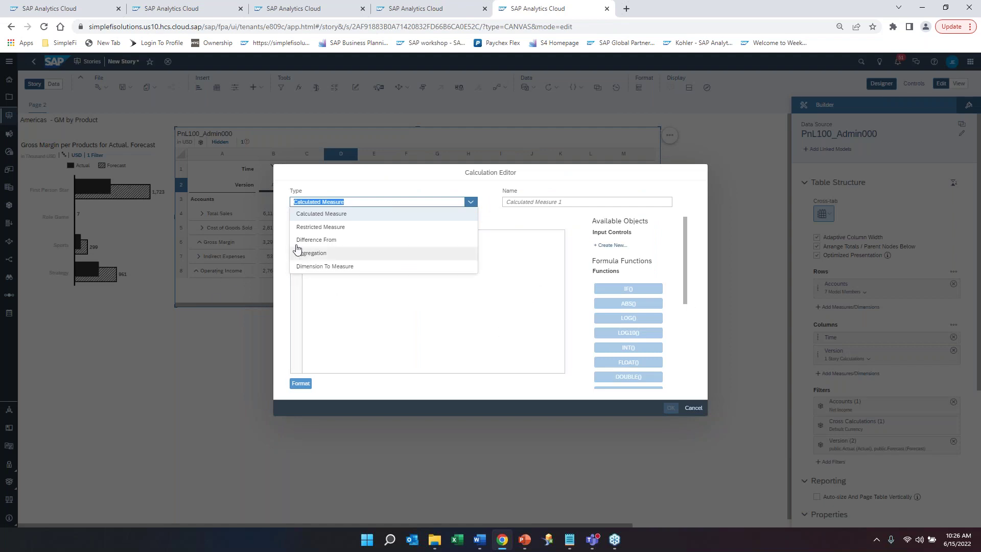
click(321, 213)
click(561, 202)
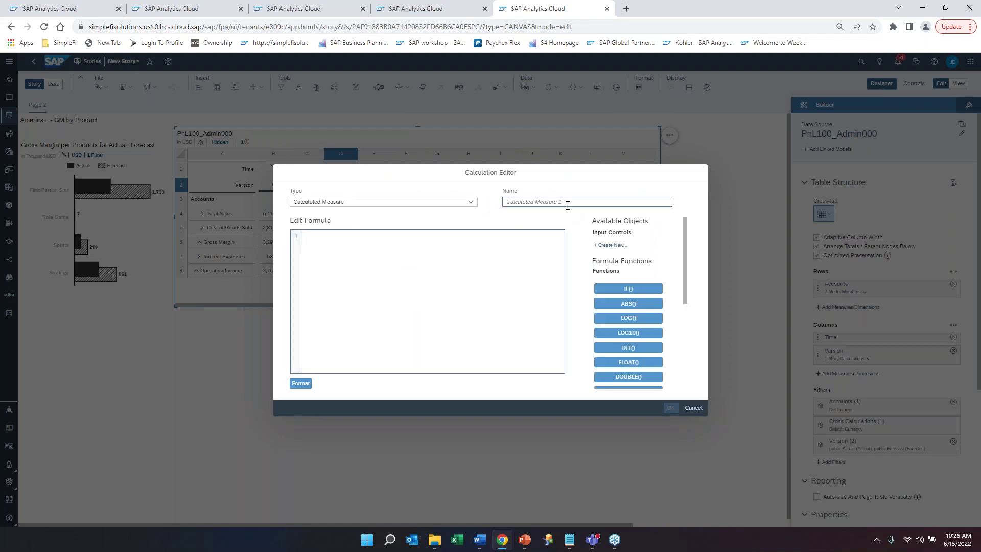
text(Op )
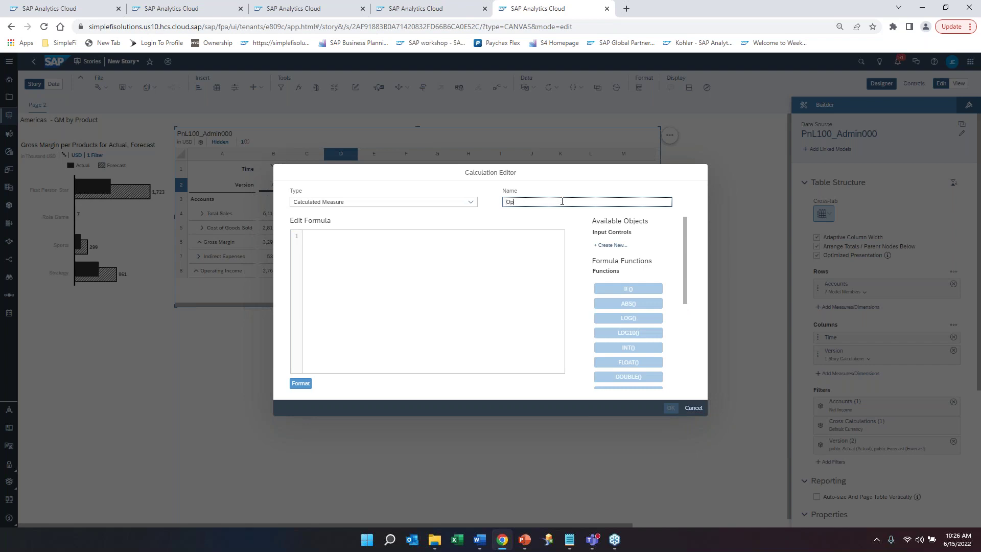
text(Inc %)
- Define the Op Inc % formula as Operating Income (PL500) divided by Total Sales (PL100), and add it to the table
click(422, 241)
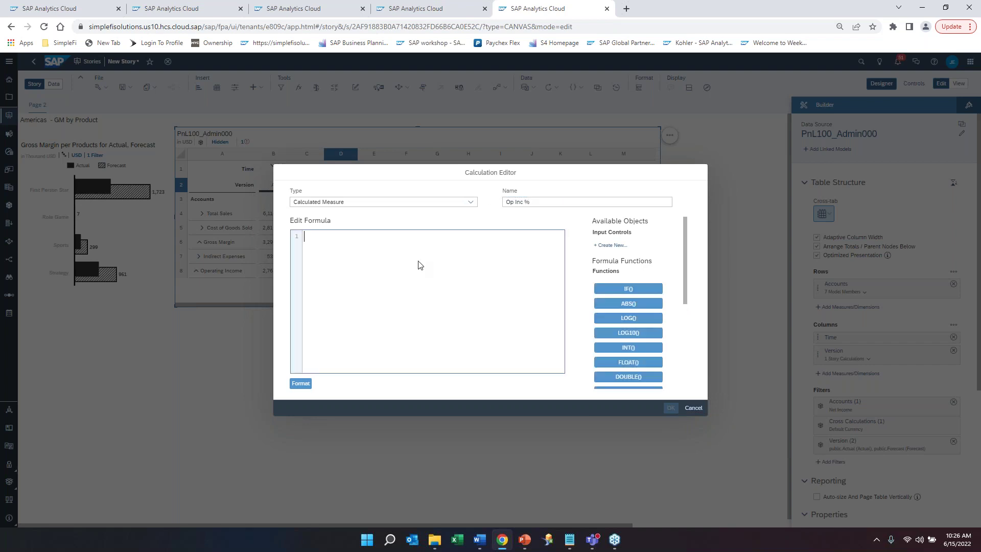
text(Operating)
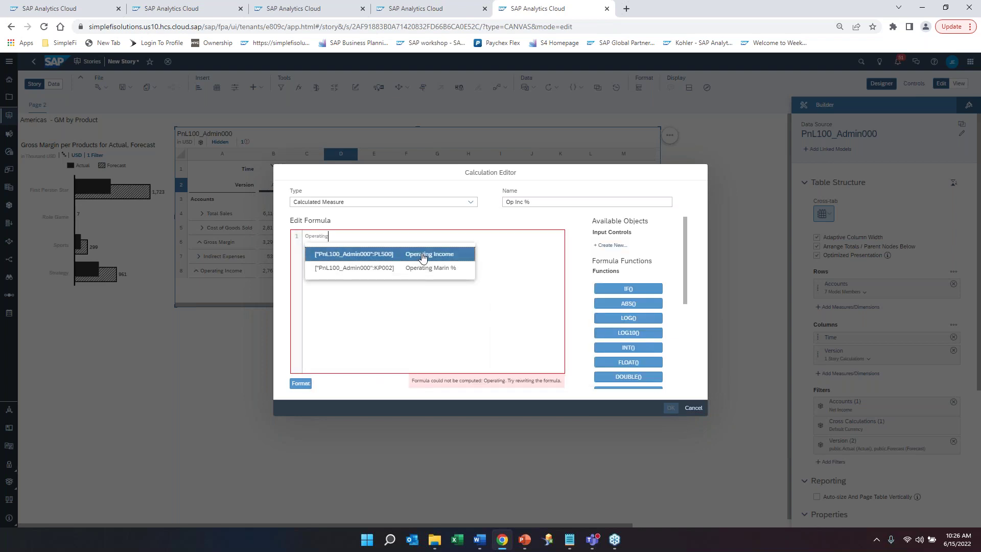
click(416, 258)
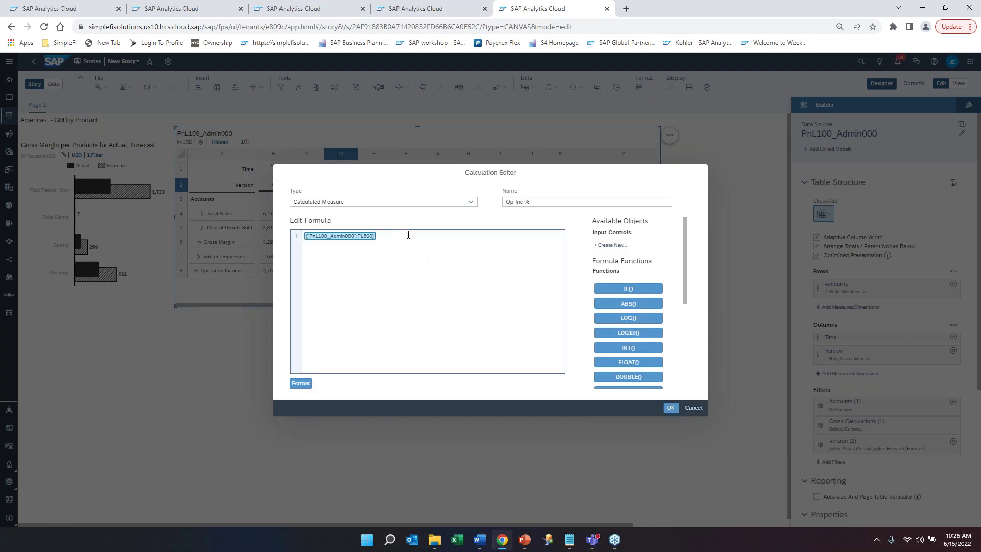
text(/ Total)
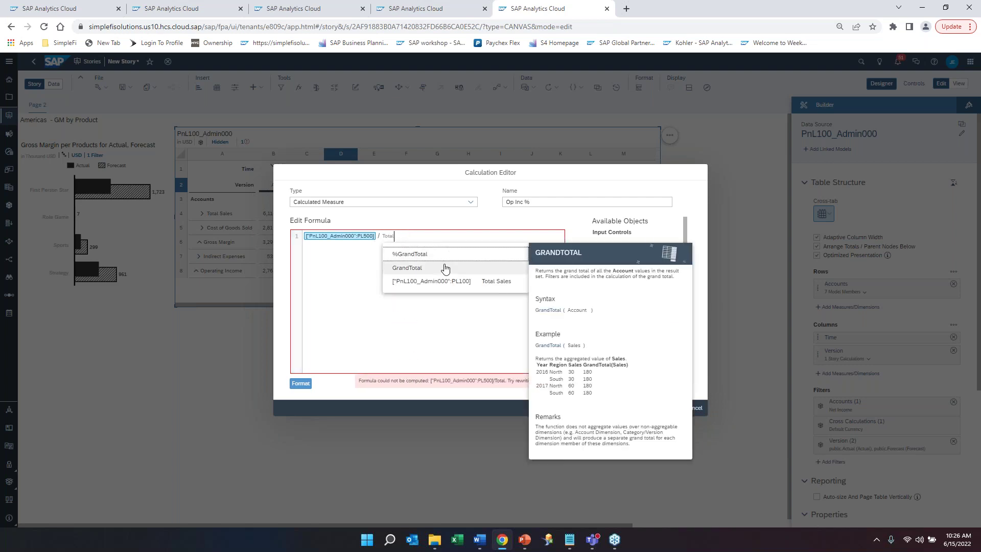
click(449, 281)
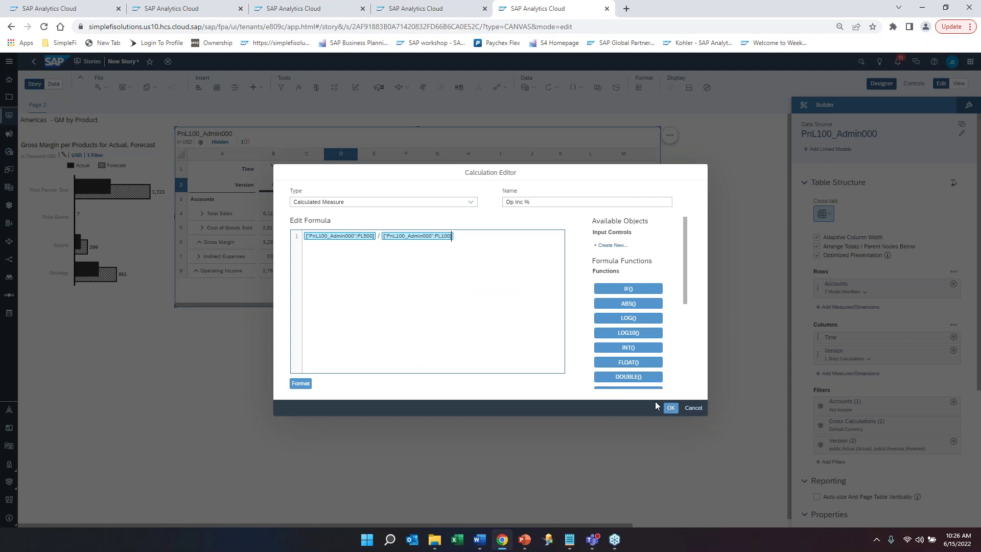
click(670, 409)
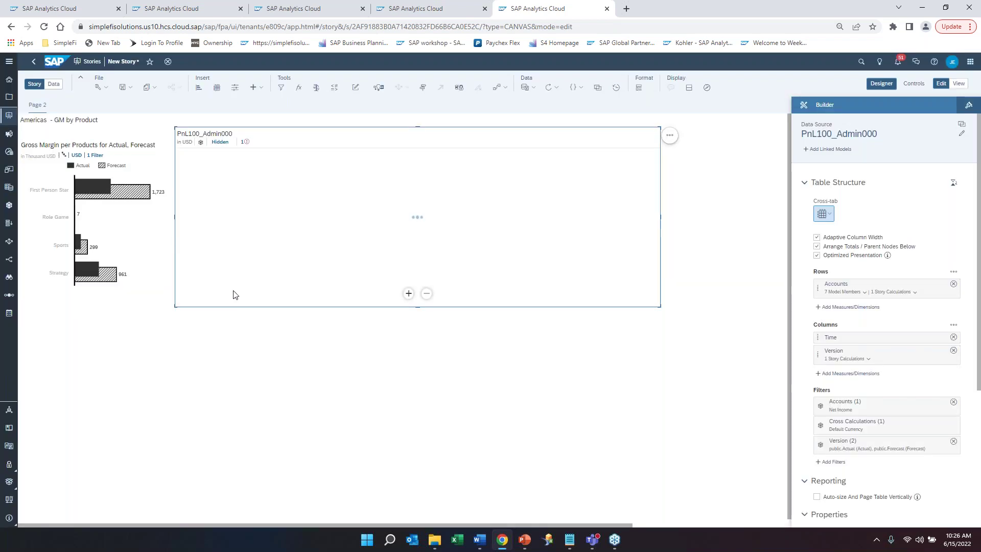
click(232, 287)
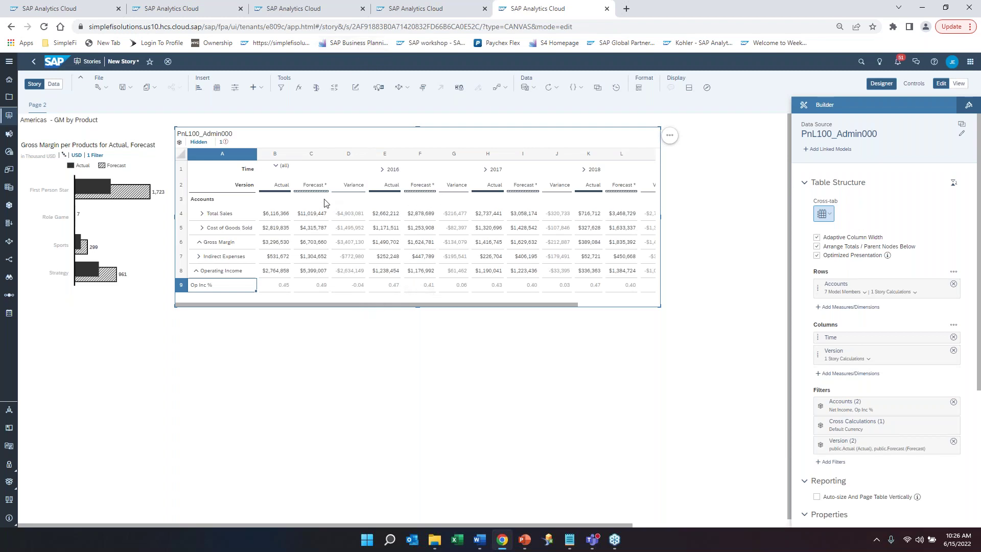
- Look over the open P&L Report Book, Profitability Analysis and SimpleFi_Sales_Dashboard stories, and return to the new story
click(197, 12)
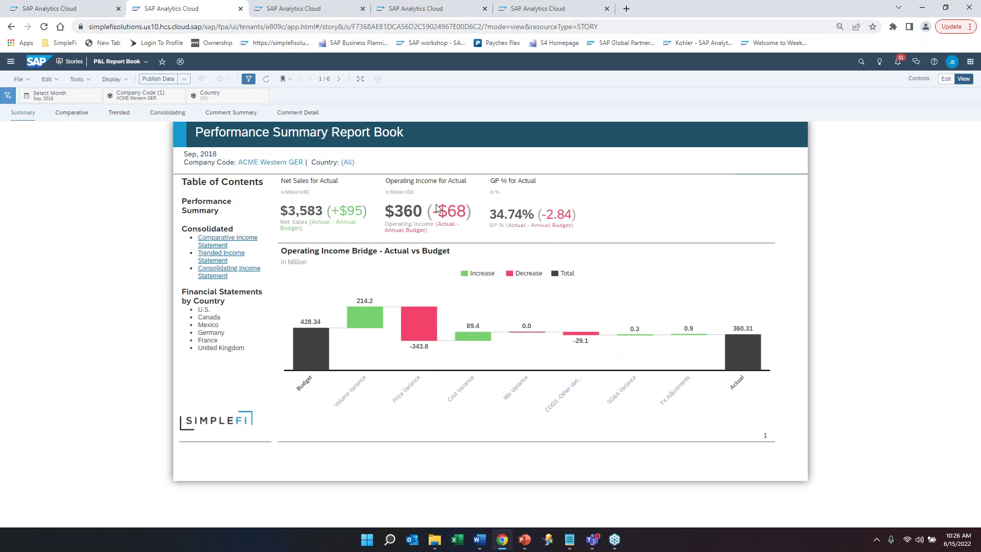
click(331, 9)
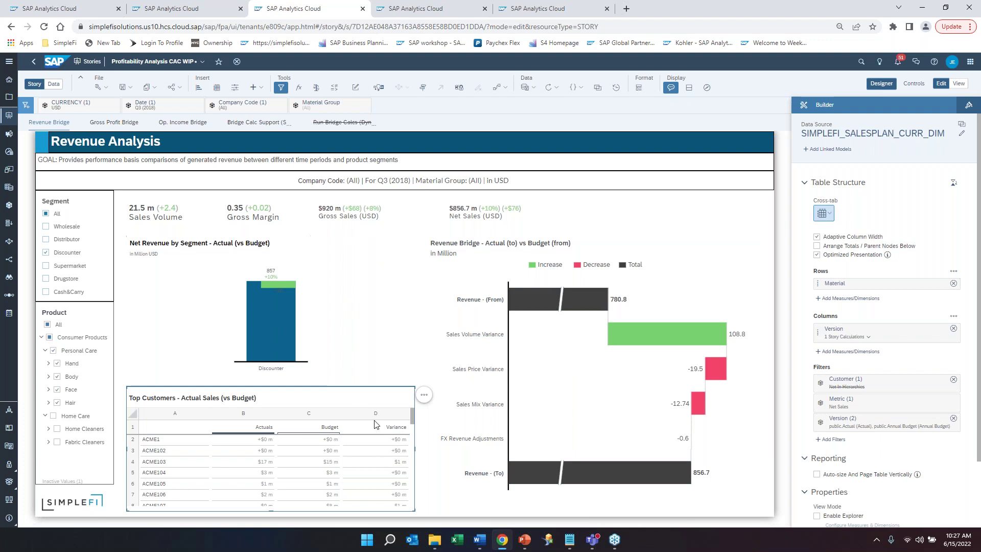
click(467, 8)
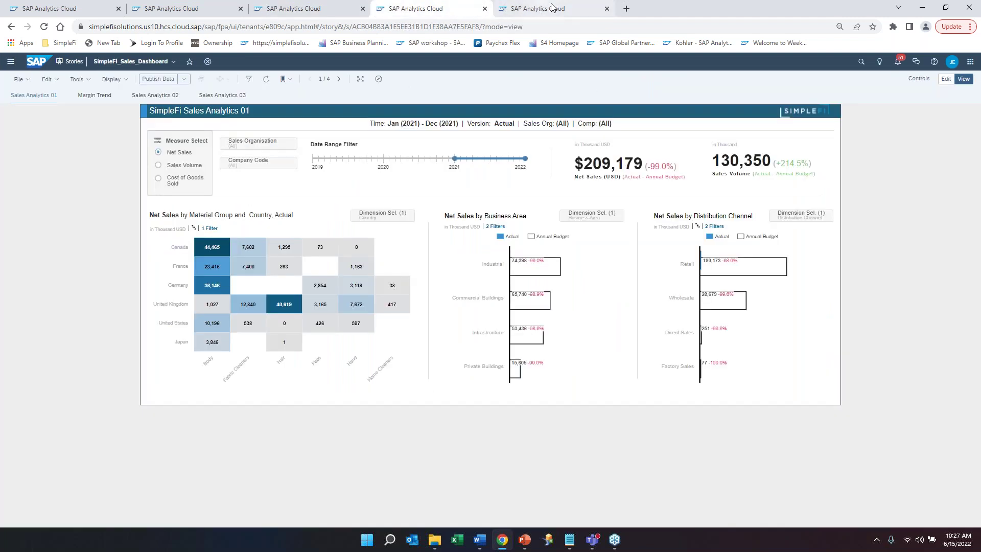
click(535, 7)
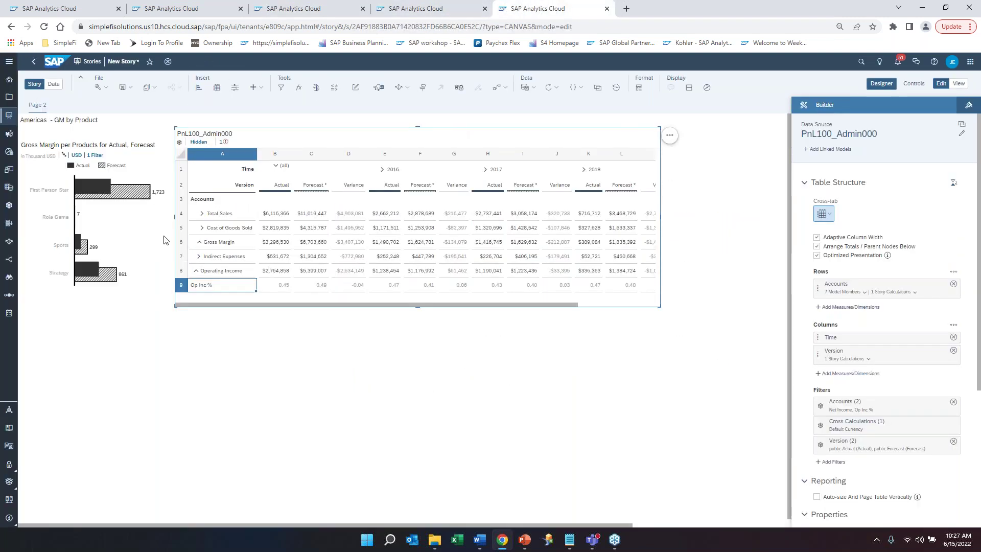
- Review the Gross Margin chart and the P&L table's Total Sales row in the new story, and switch back to the P&L Report Book
click(121, 169)
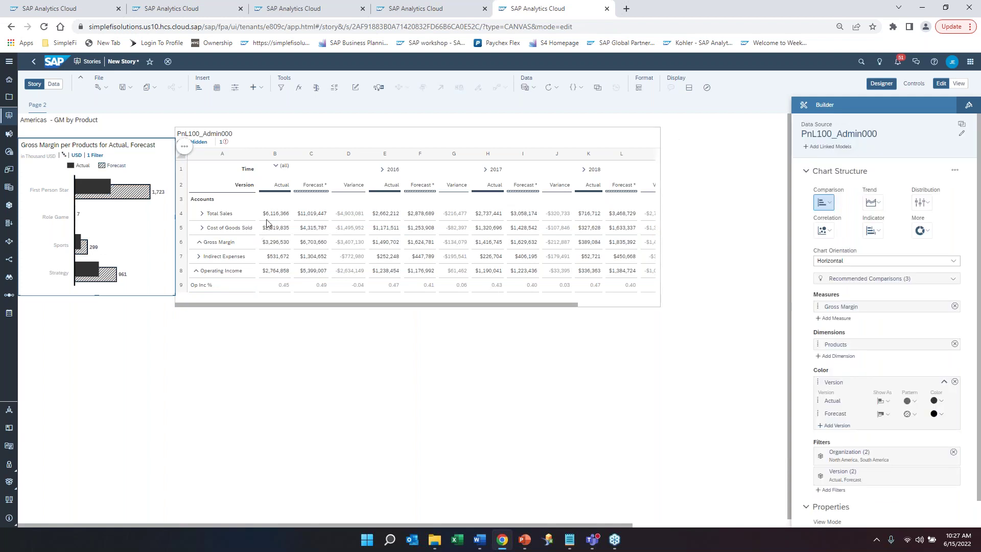
click(250, 215)
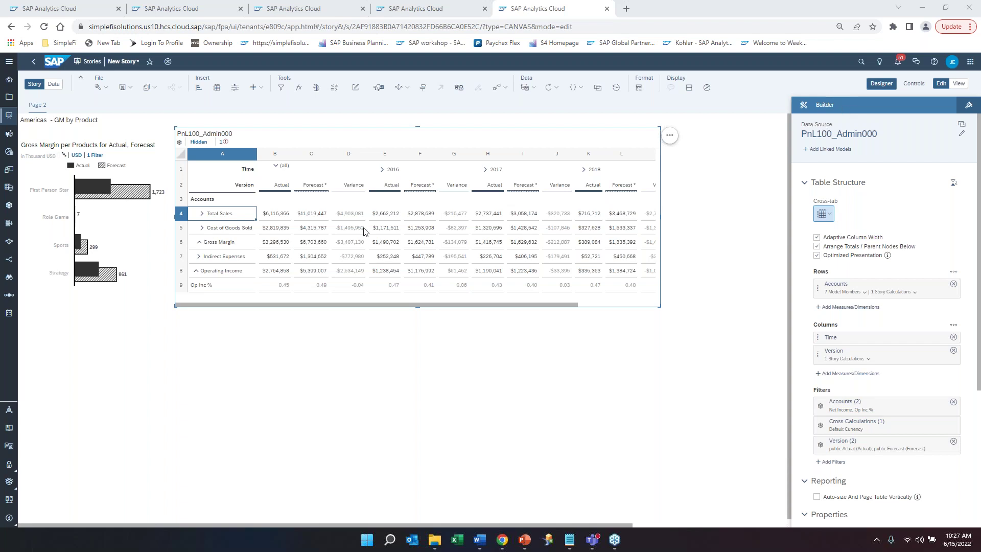
click(182, 10)
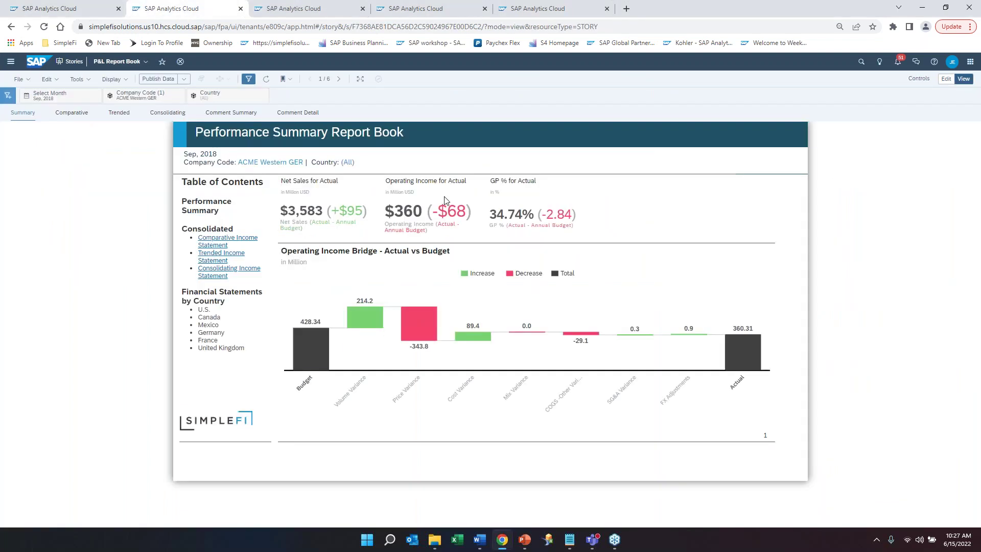